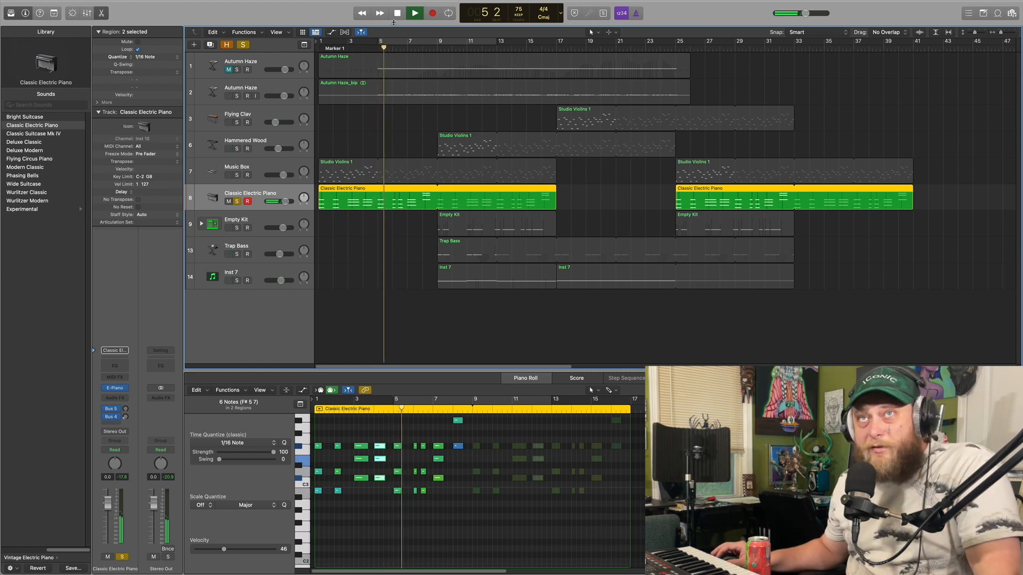
Step: Solo the Music Box track in place of Classic Electric Piano and play it from bar 1
left_click(397, 13)
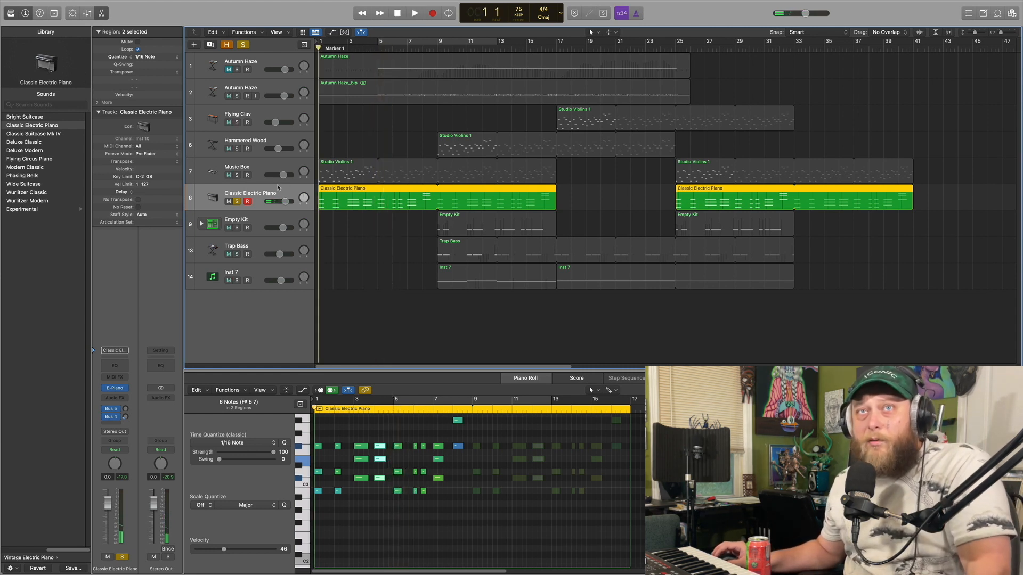
left_click(263, 171)
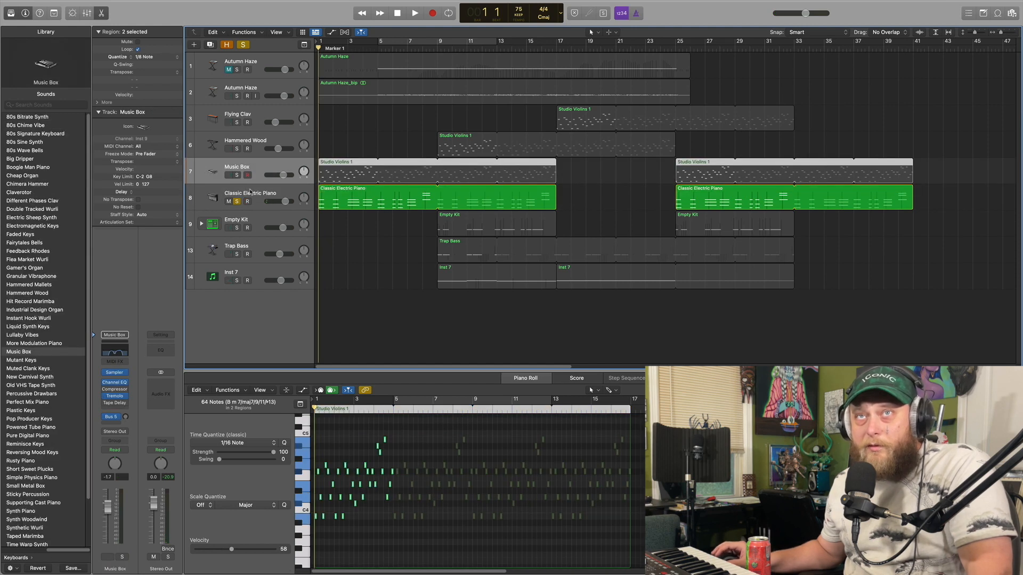
left_click(238, 176)
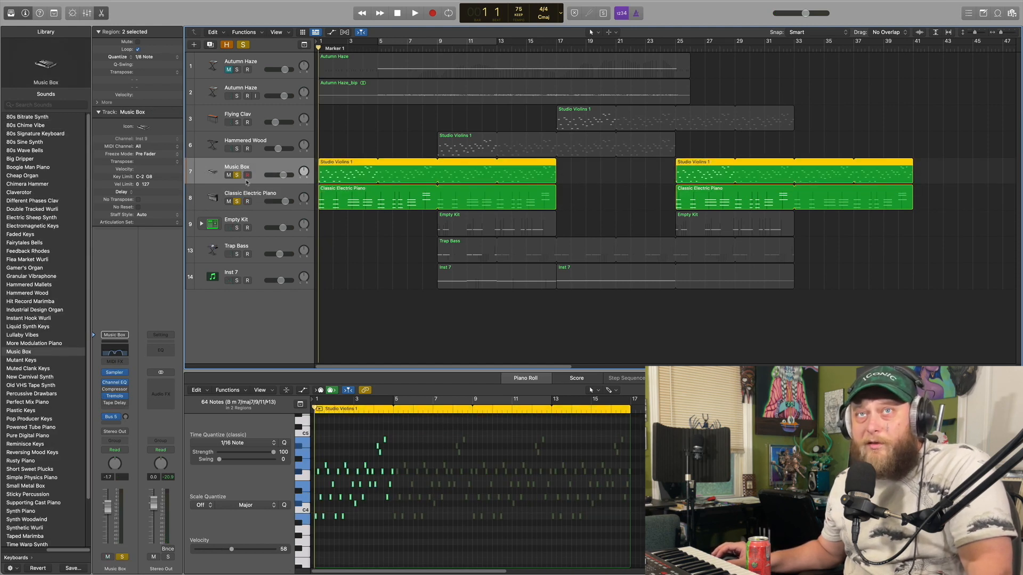
left_click(237, 202)
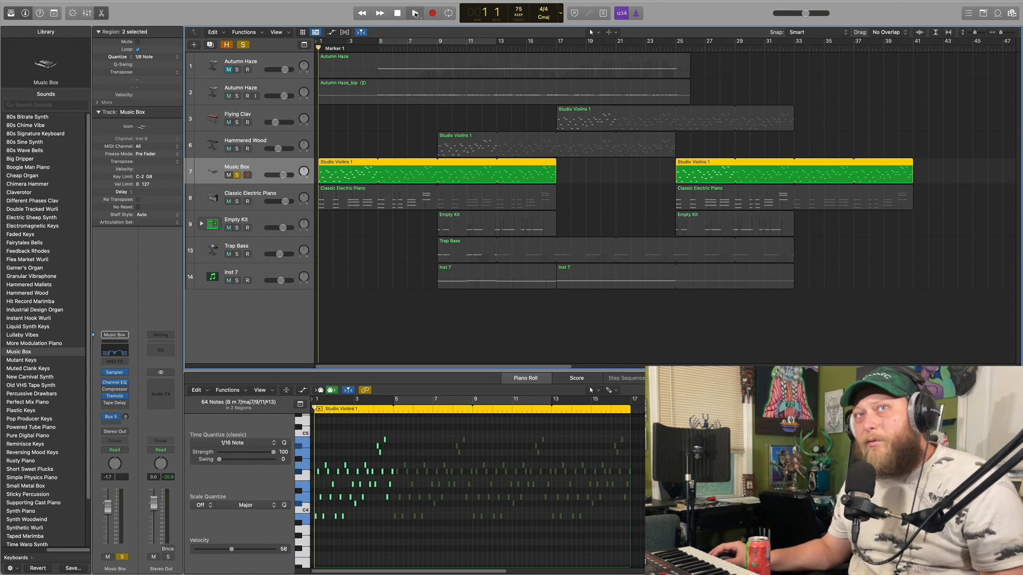
left_click(415, 13)
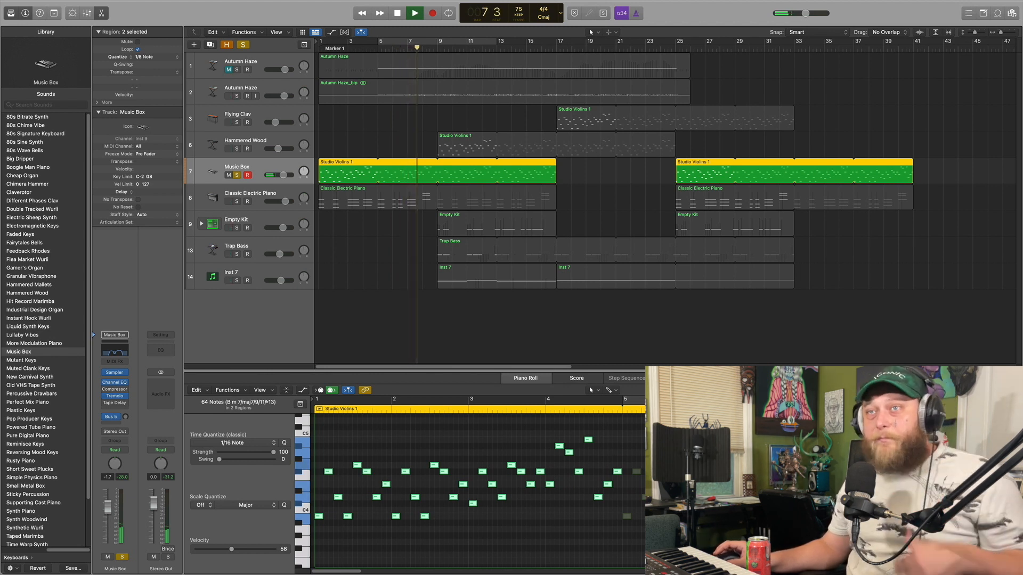
left_click(397, 14)
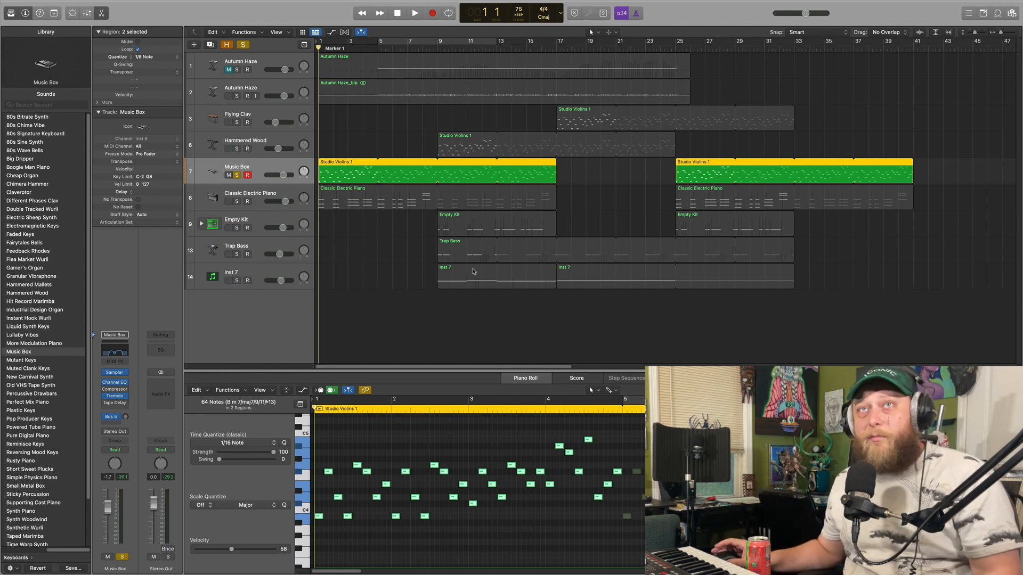
Step: Add Classic Electric Piano to the solo and play it together with Music Box, returning the playhead to bar 1
left_click(237, 202)
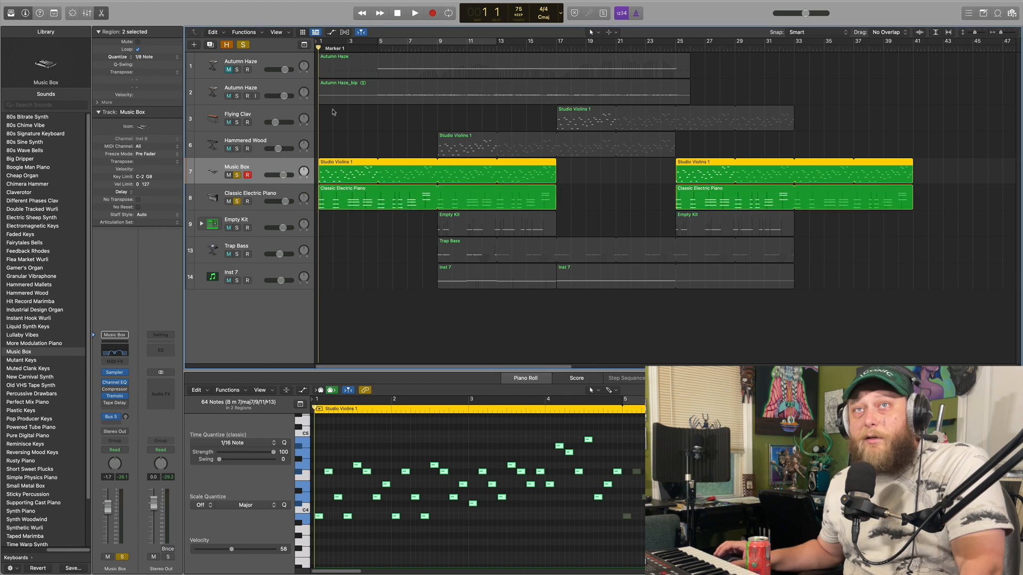
left_click(414, 13)
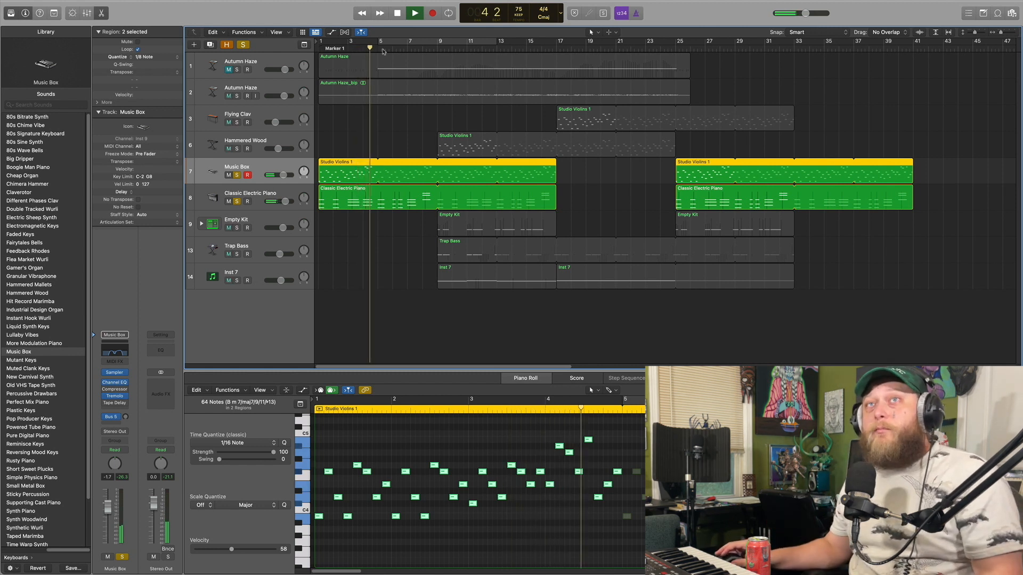
left_click(397, 12)
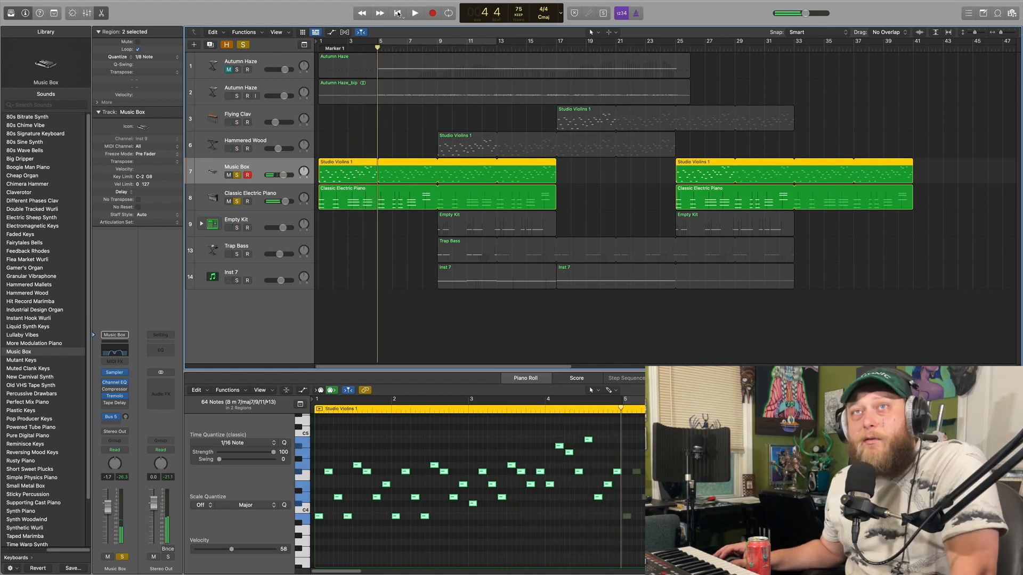
left_click(397, 13)
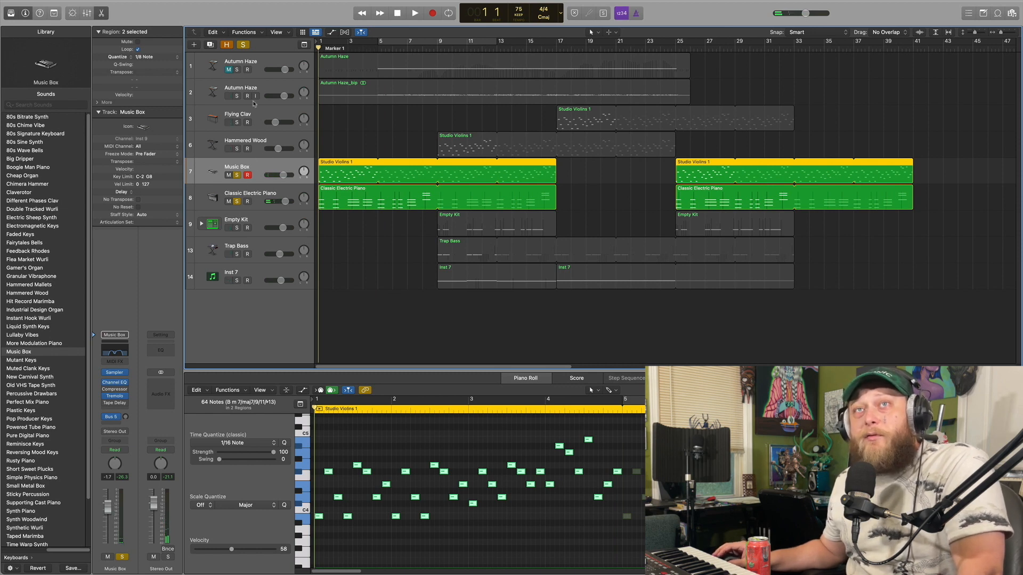
Step: Clear all solos, then unmute and solo the first Autumn Haze track and select its region
left_click(243, 45)
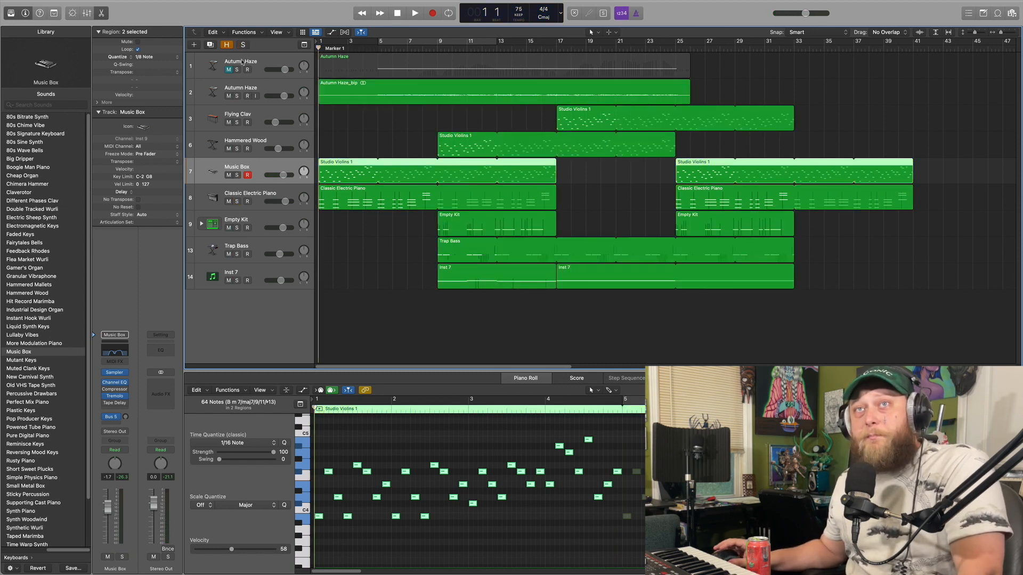
left_click(264, 88)
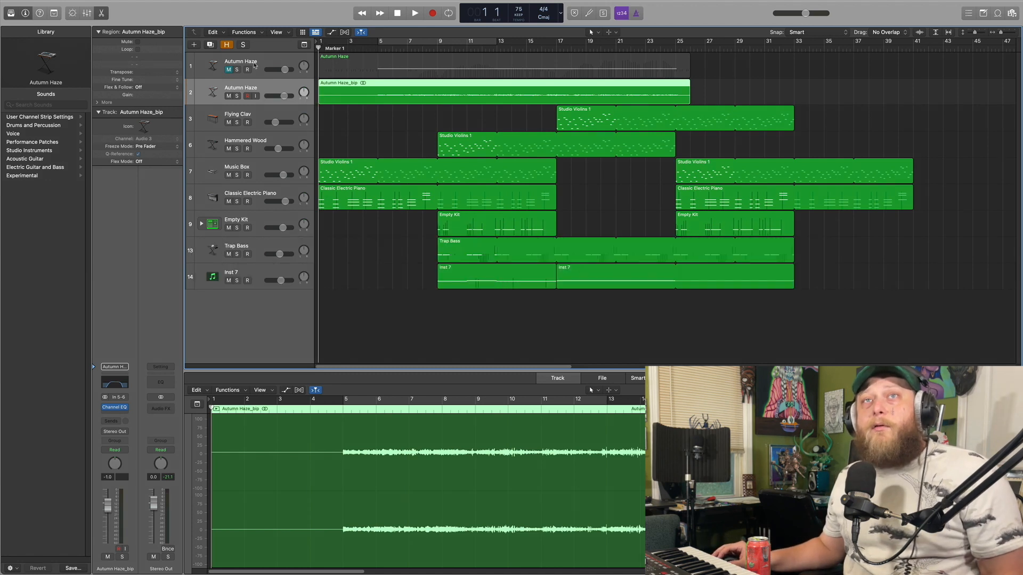
left_click(261, 63)
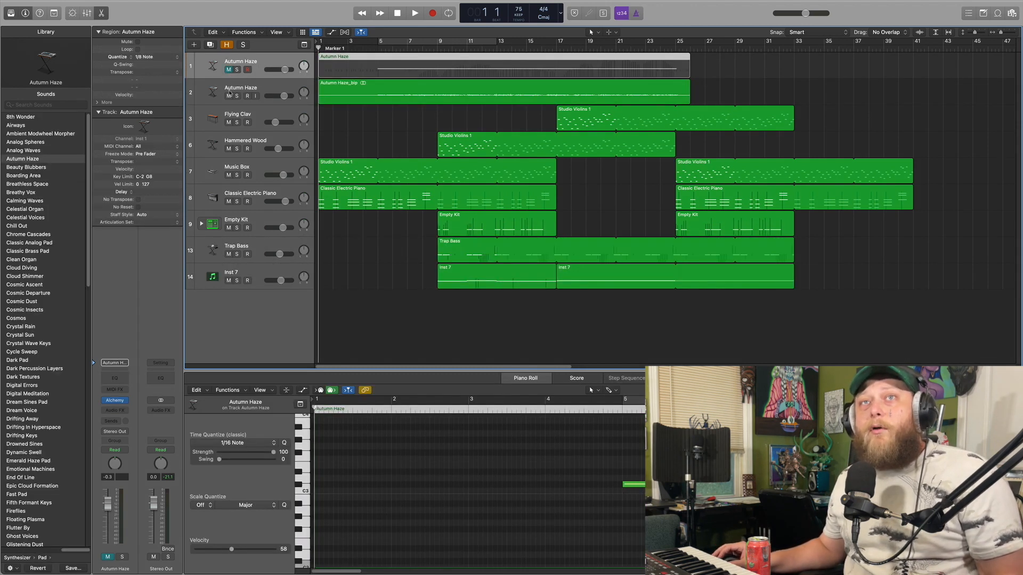
left_click(228, 70)
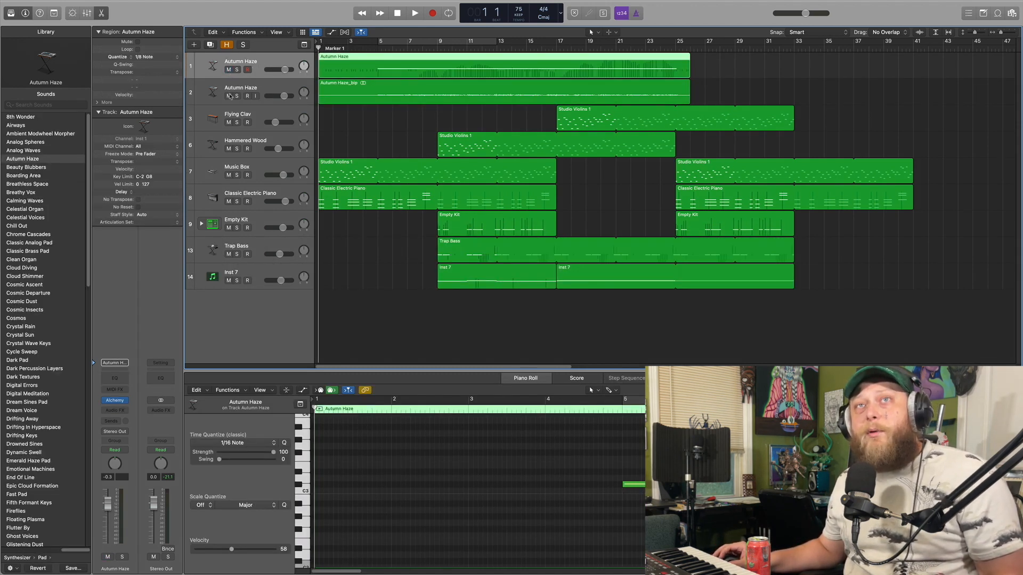
left_click(237, 70)
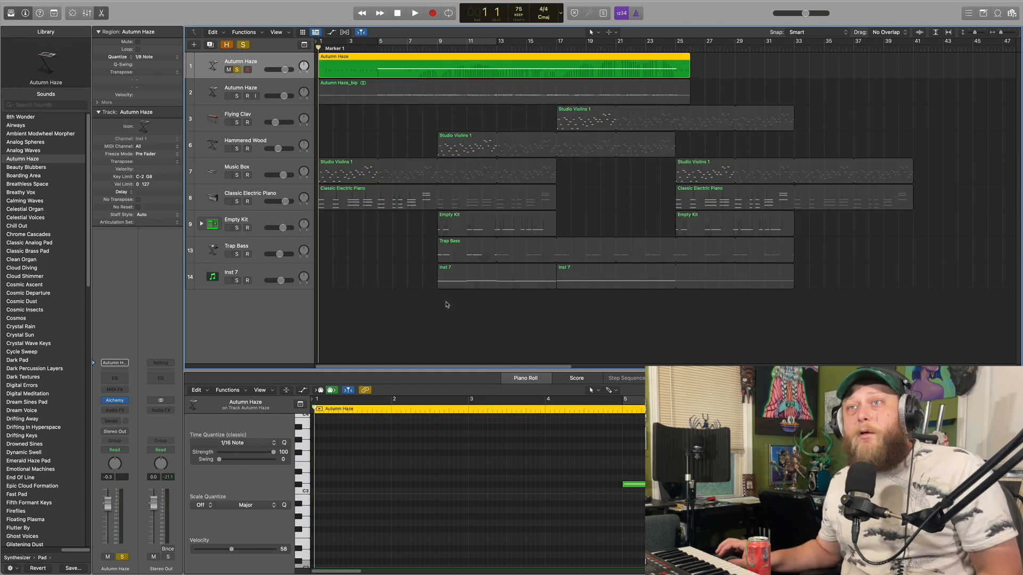
left_click(357, 112)
left_click(368, 63)
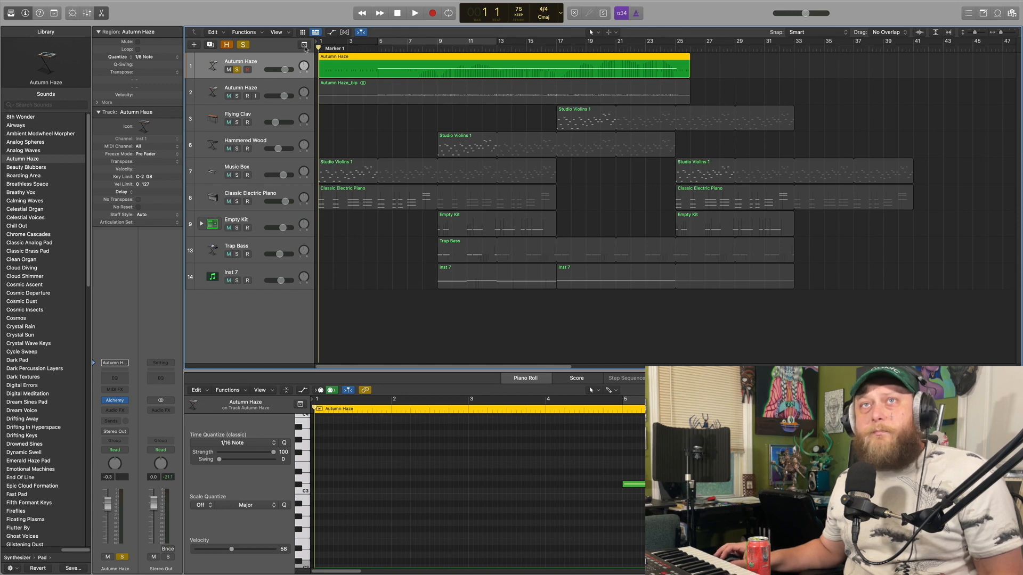
Step: Show the track automation lanes and look through the automation parameters available for the first Autumn Haze track
left_click(330, 33)
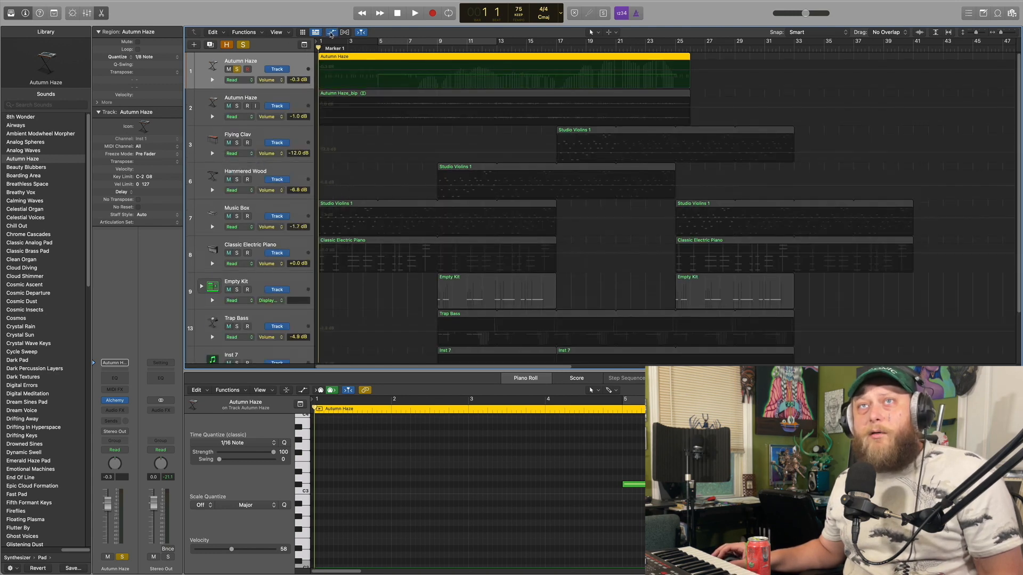
left_click(276, 82)
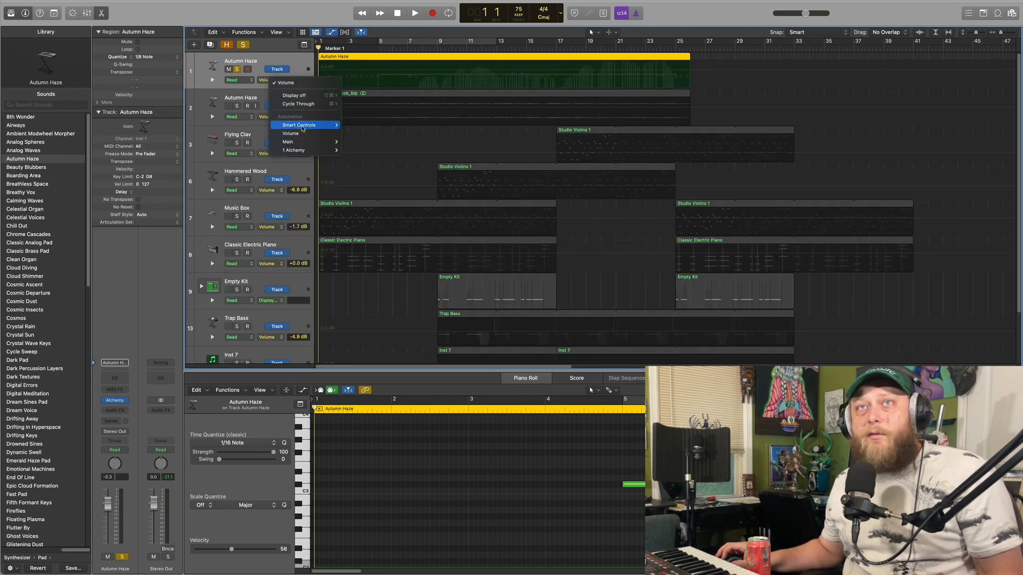
mouse_move(315, 154)
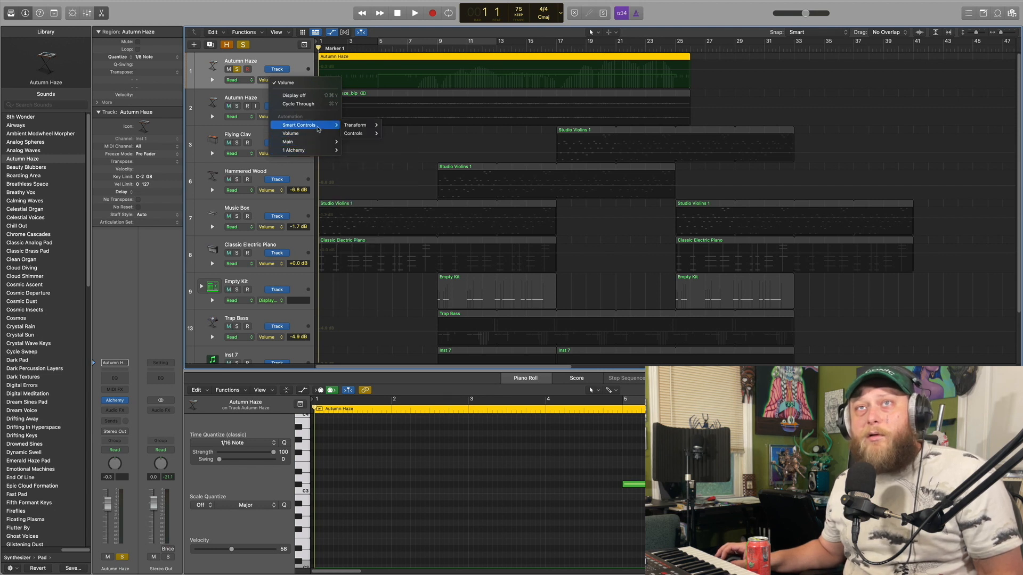
left_click(458, 74)
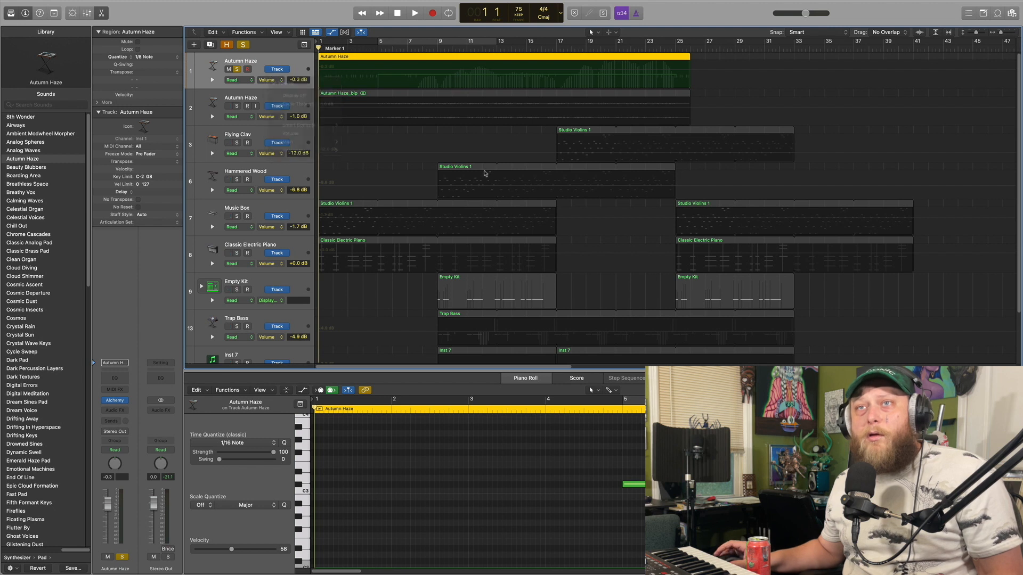
left_click(687, 453)
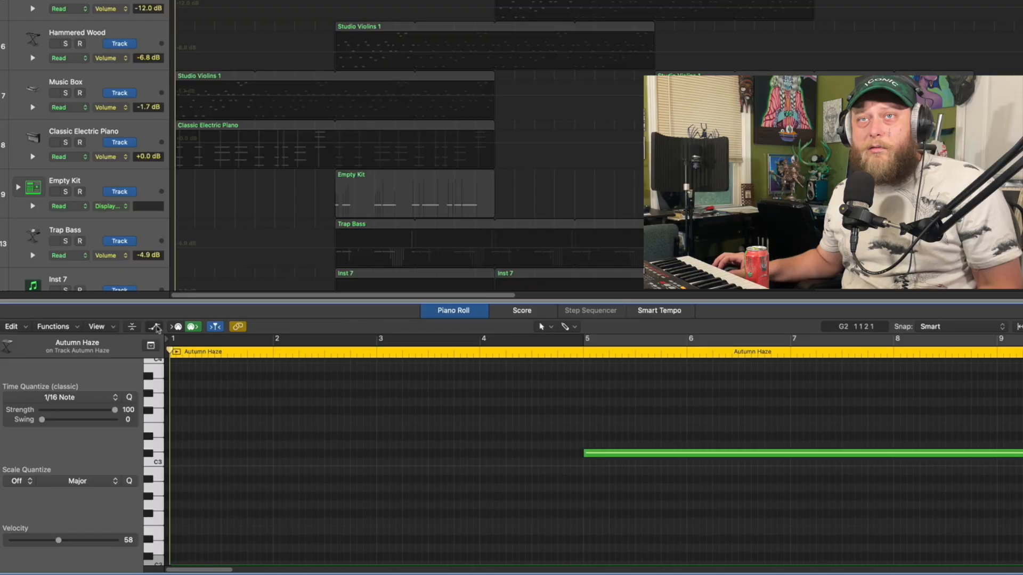
Step: Show the Autumn Haze region's Modulation data in the Piano Roll and examine the curve across bars 8 to 15
left_click(155, 328)
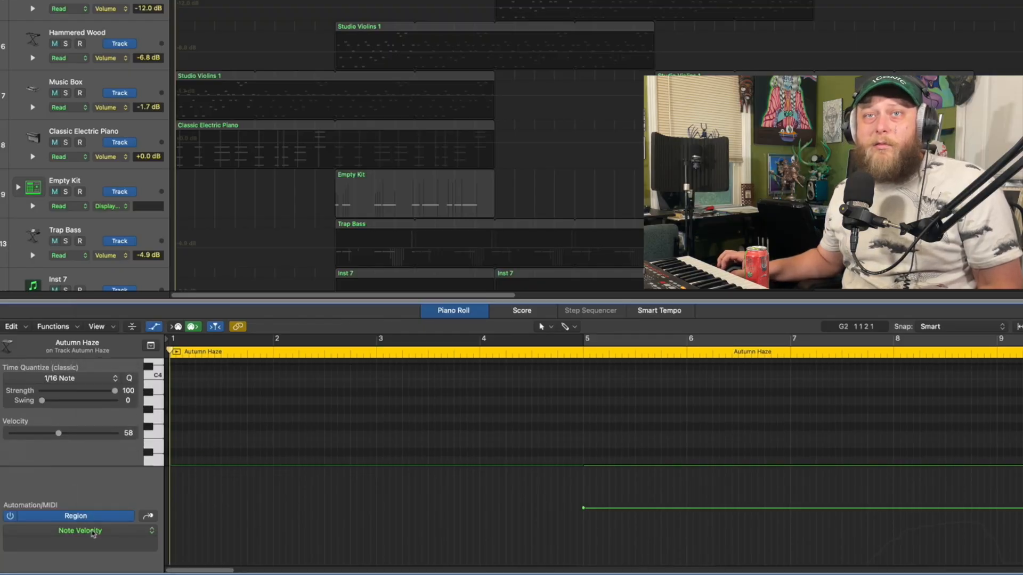
left_click(90, 530)
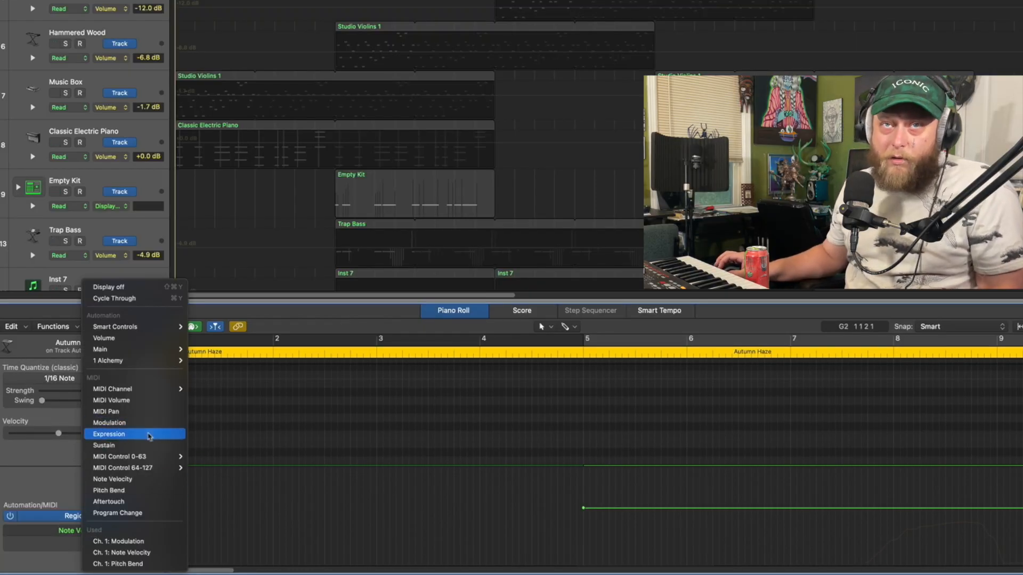
left_click(147, 424)
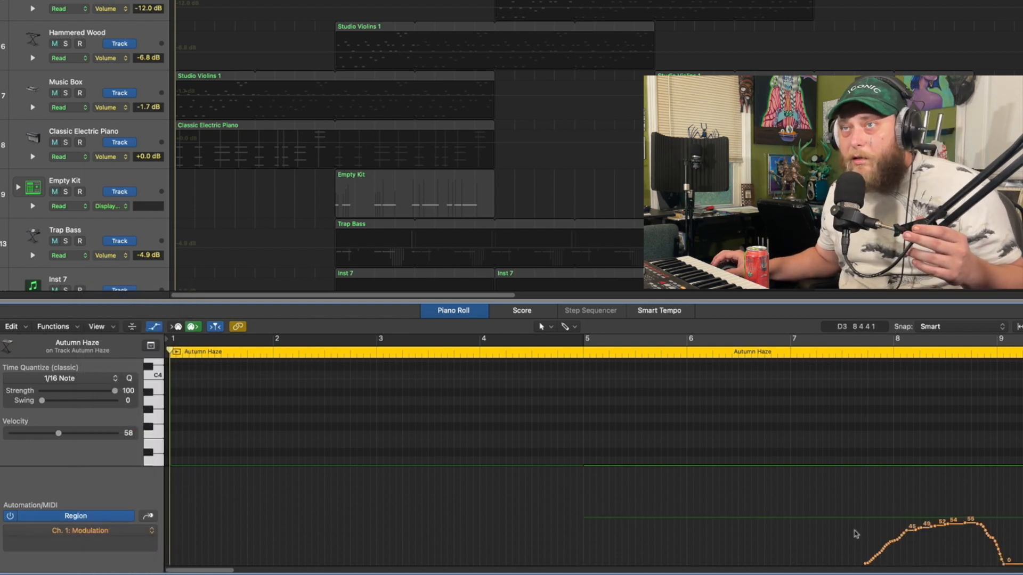
left_click_drag(209, 572, 256, 572)
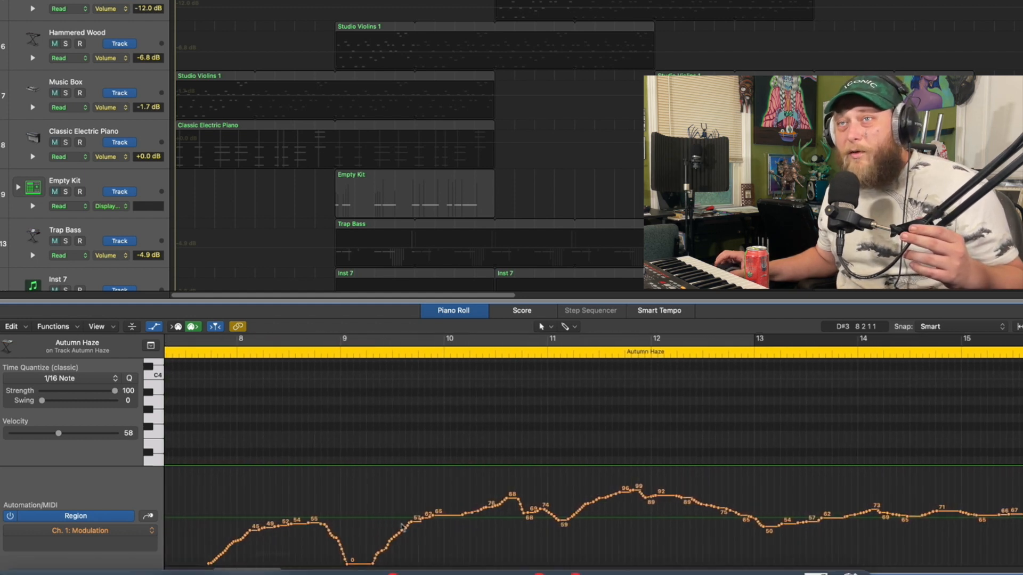
scroll(769, 464, "down", 2)
scroll(552, 486, "down", 2)
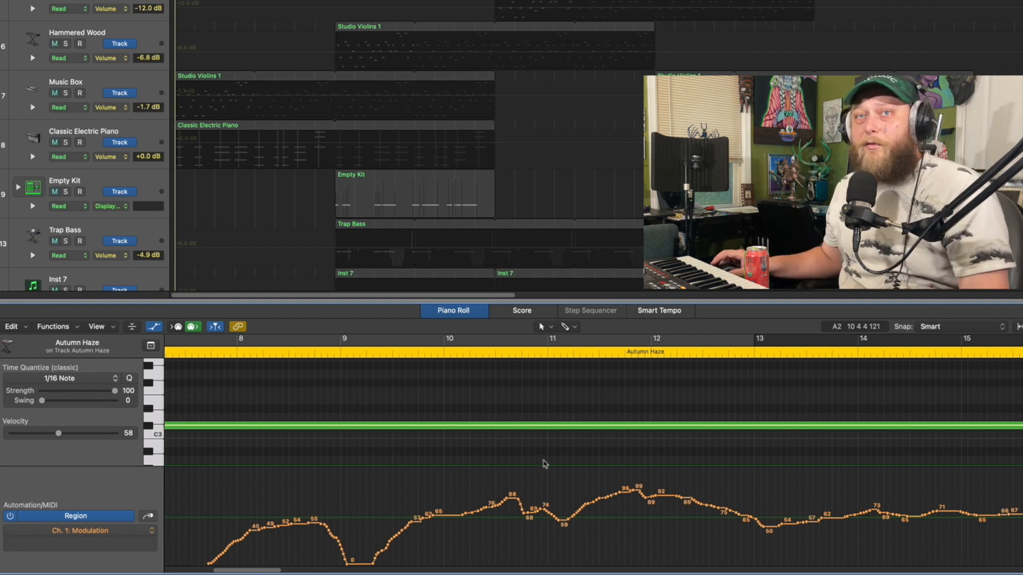
scroll(545, 463, "down", 1)
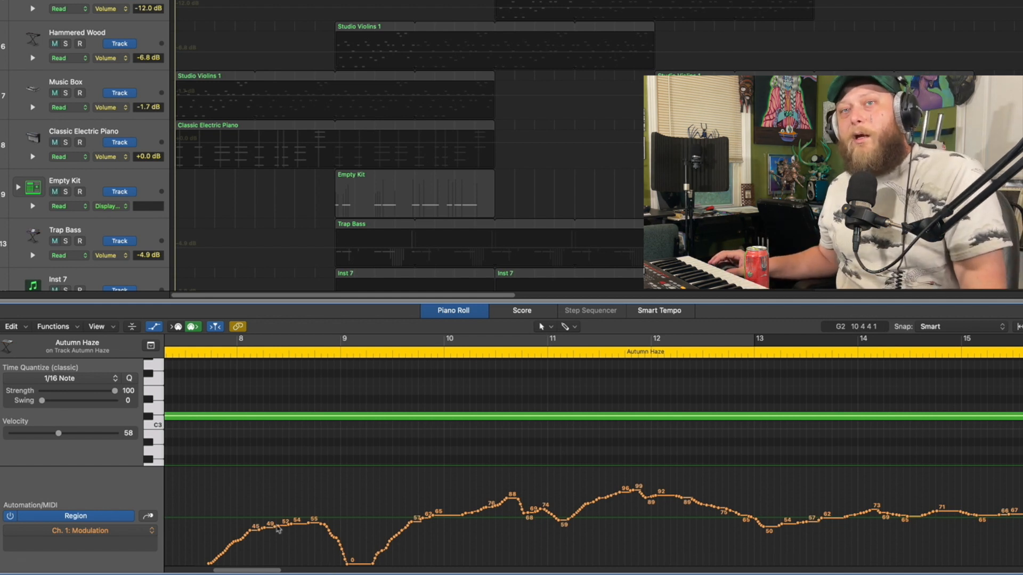
Step: Draw extra modulation points on the curve just before bar 9 with the Pencil Tool
left_click(541, 326)
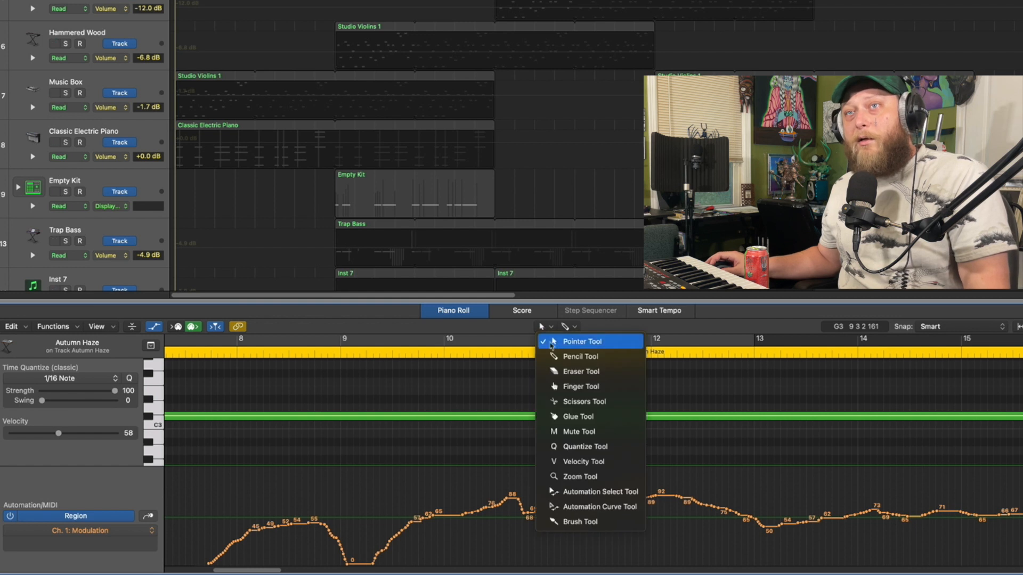
left_click(560, 356)
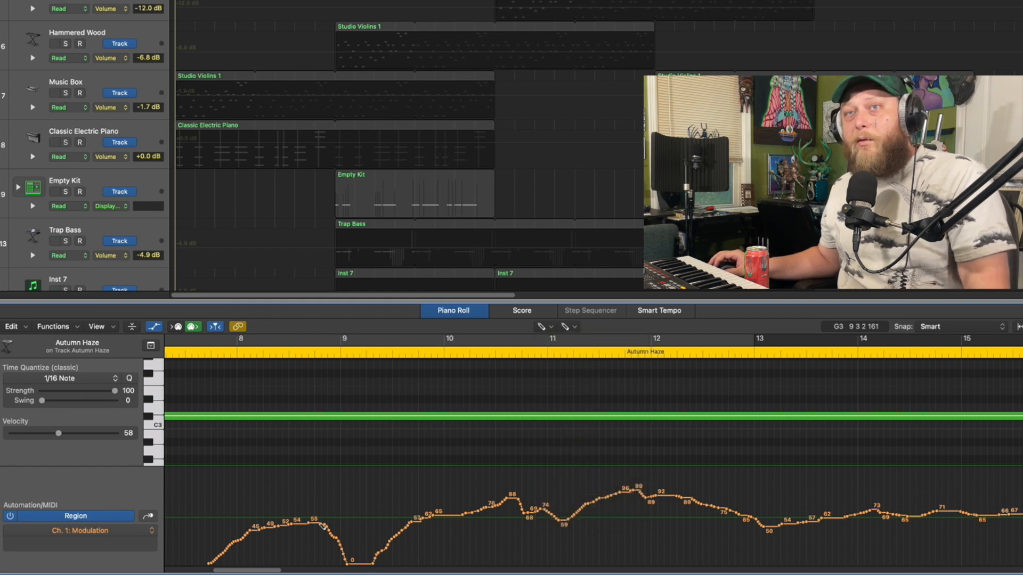
left_click_drag(317, 528, 307, 530)
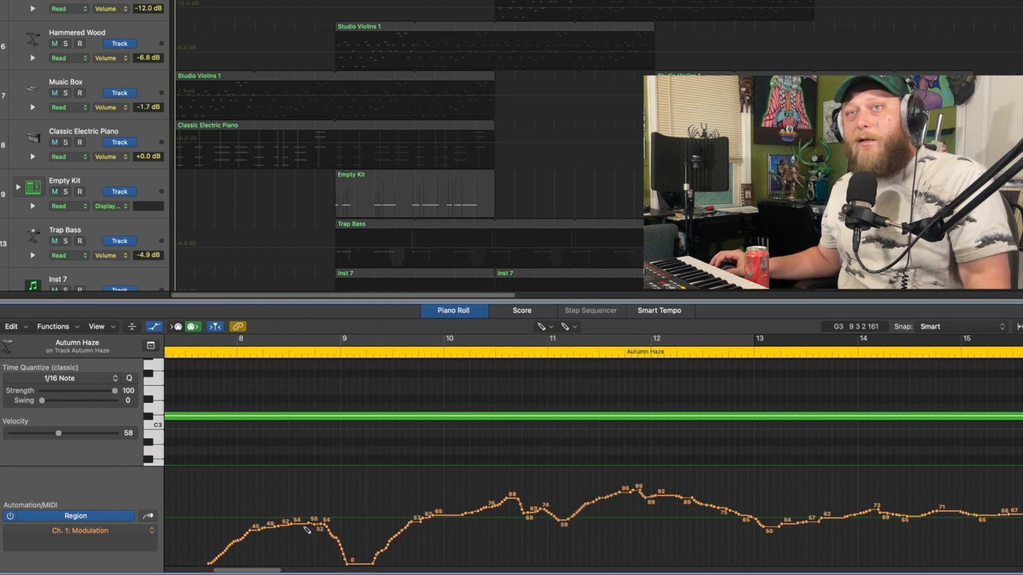
Step: Switch back to the Pointer Tool and adjust the modulation point just after bar 8 slightly upward
left_click(541, 326)
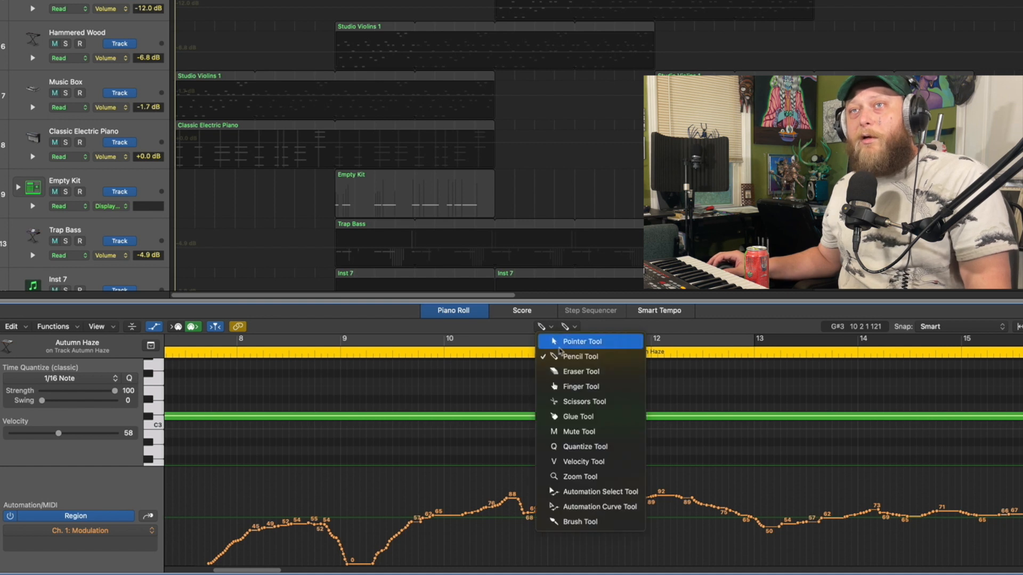
left_click(565, 347)
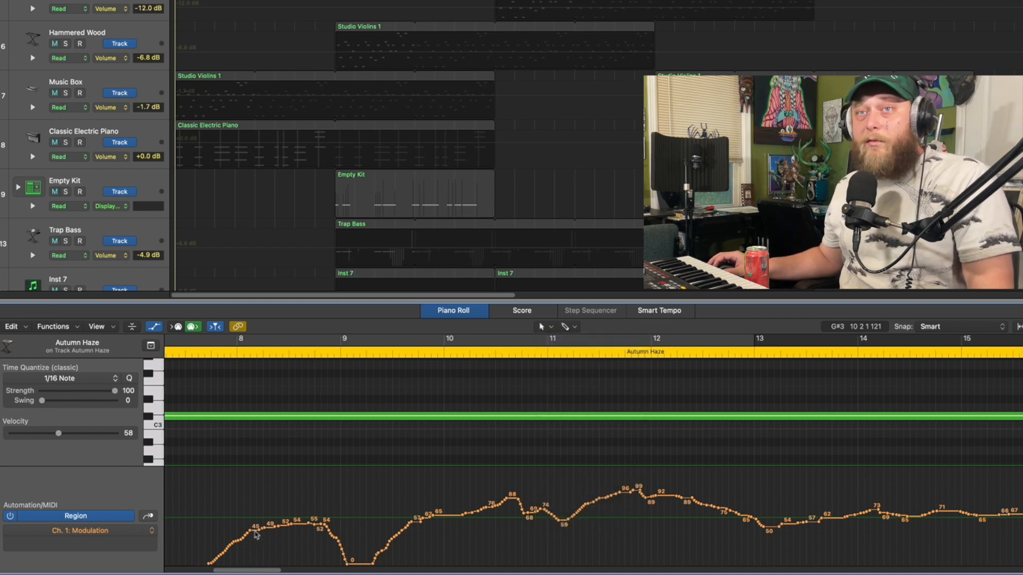
left_click_drag(256, 535, 255, 527)
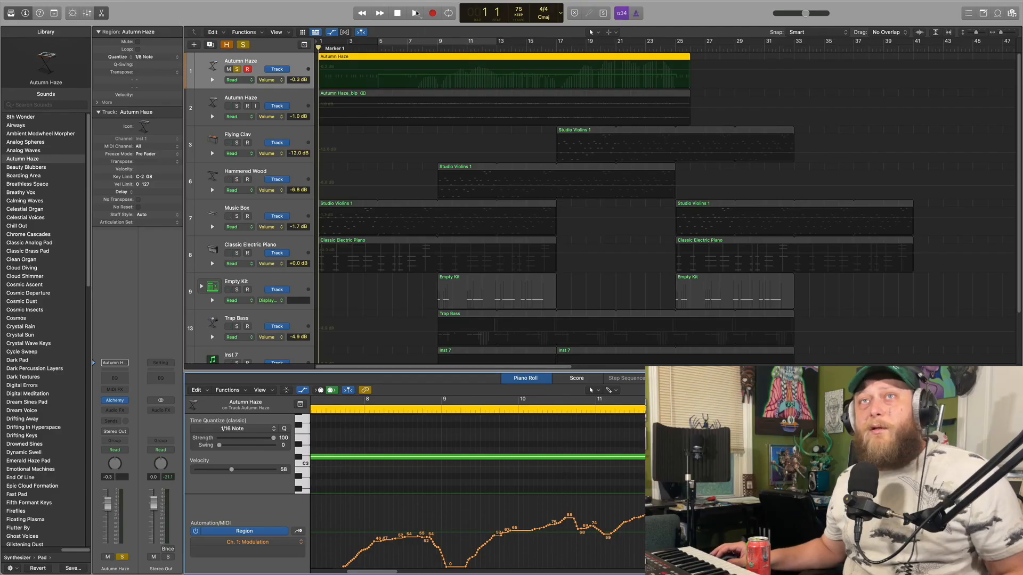
Step: Play the soloed Autumn Haze track, moving the playhead to about bar 4, to hear its modulation
key("space")
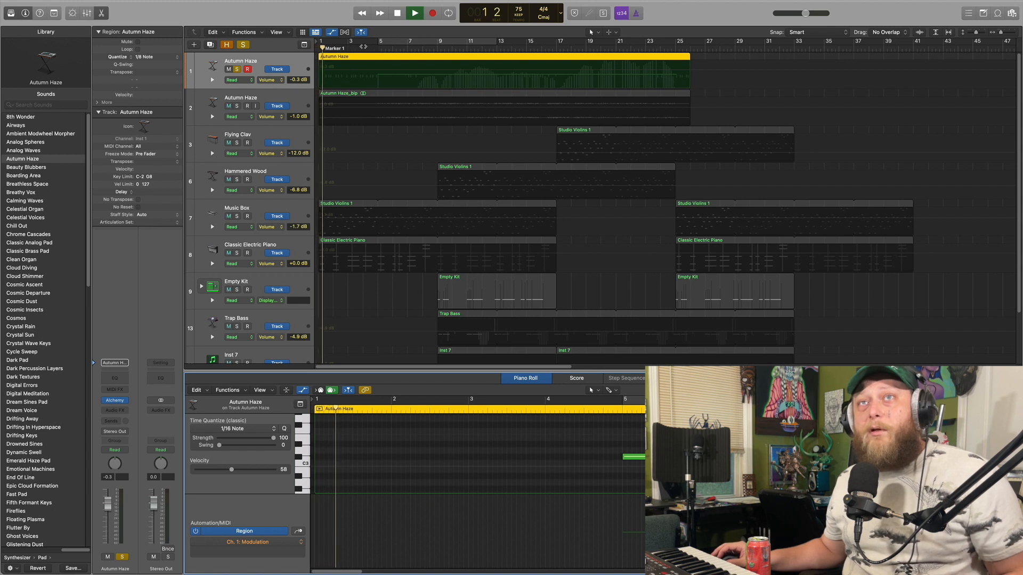
left_click(364, 47)
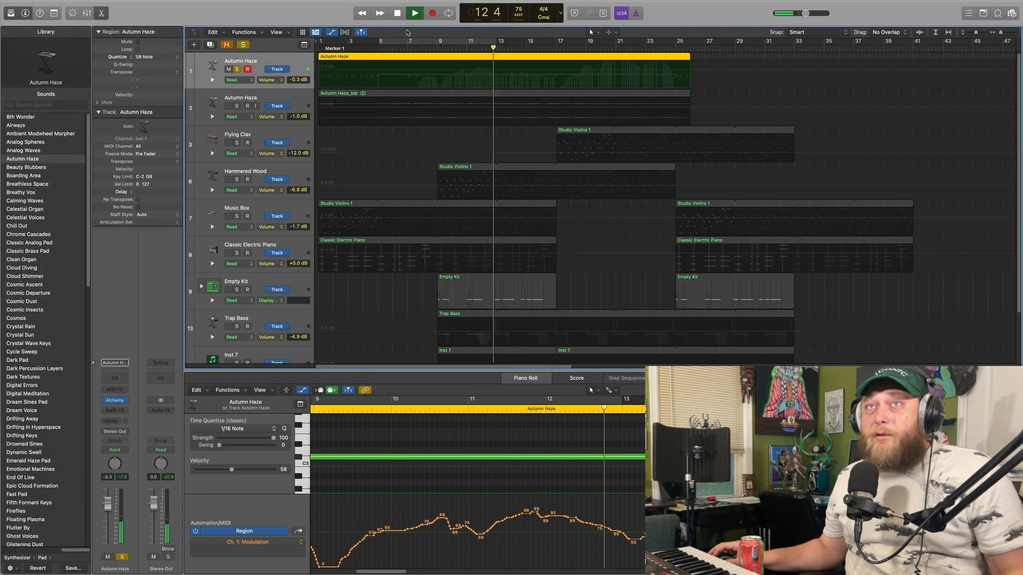
Step: Return the playhead to the project start and replace the first Autumn Haze track's solo with a mute
left_click(397, 13)
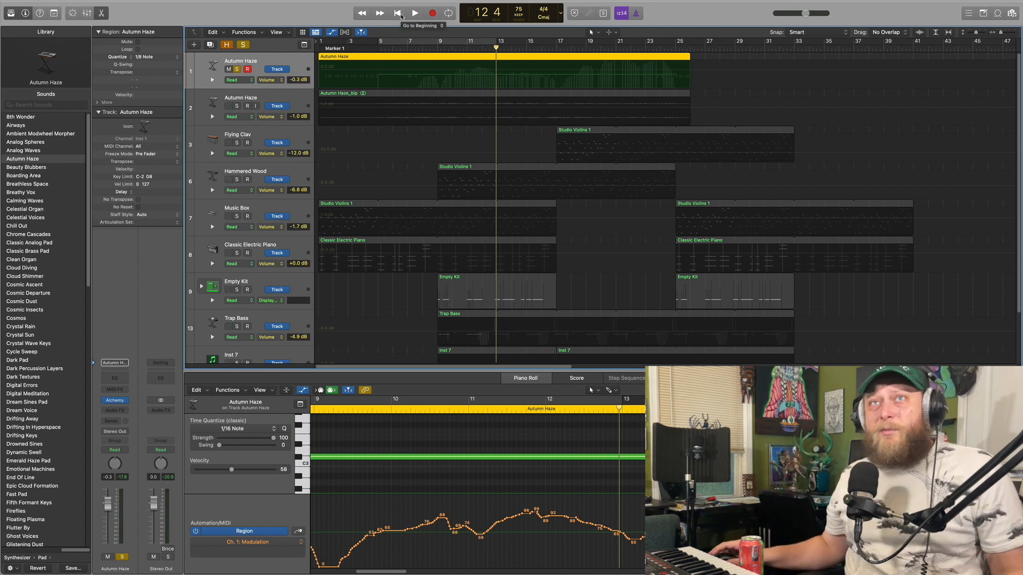
left_click(399, 14)
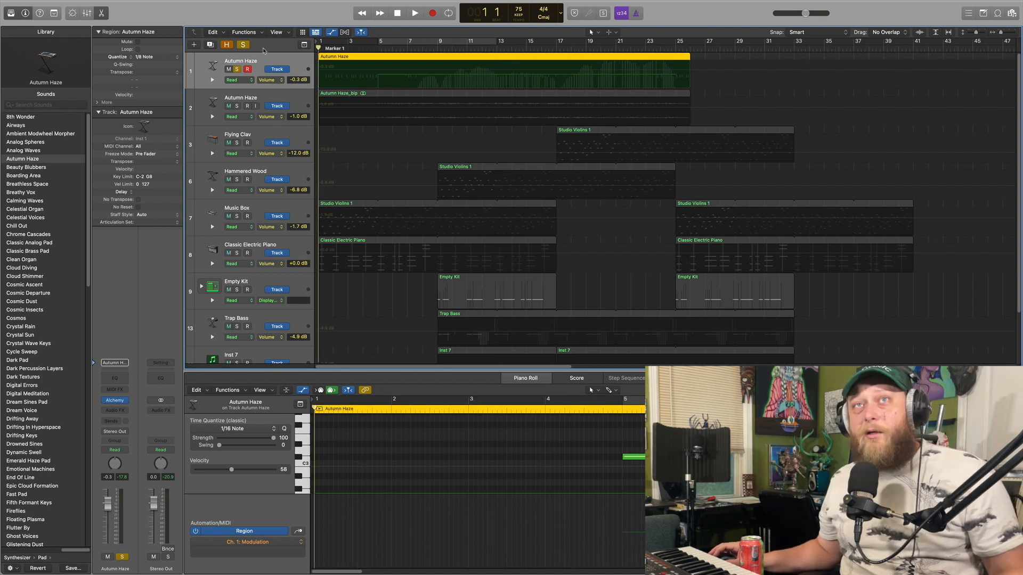
left_click(244, 45)
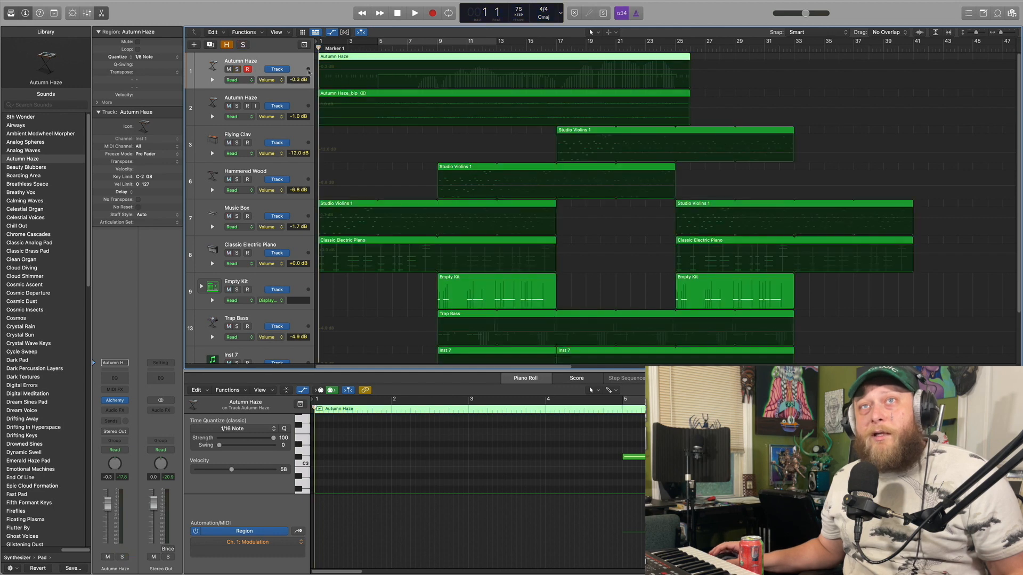
left_click(229, 69)
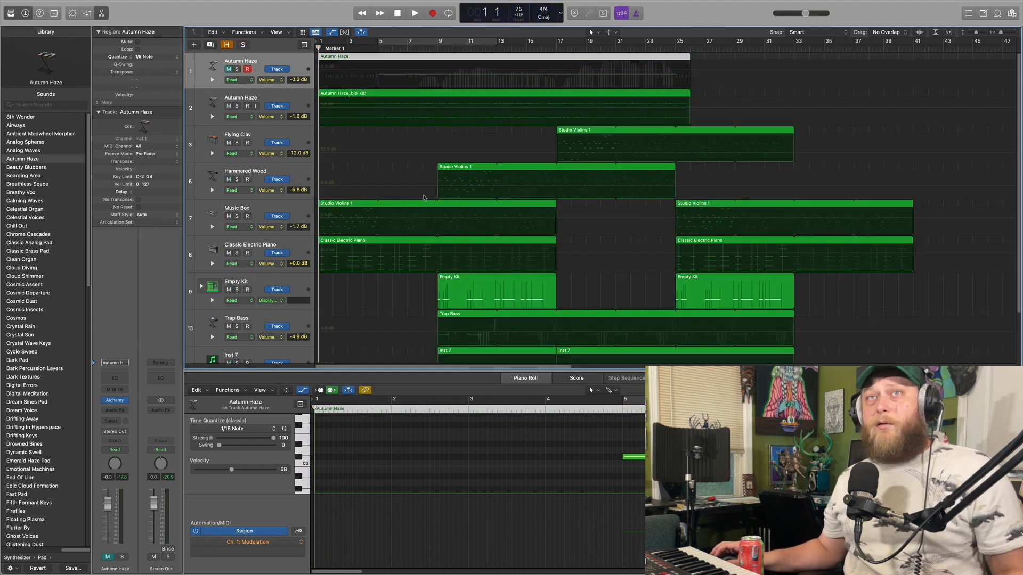
Step: Solo the second Autumn Haze, Music Box and Classic Electric Piano tracks and play them together from bar 1
left_click(237, 106)
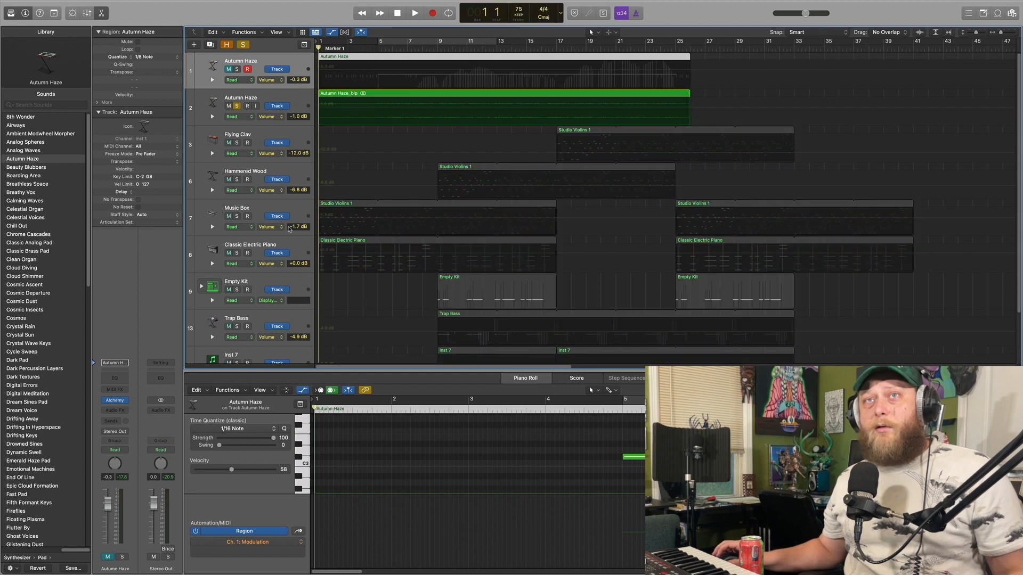
left_click(237, 216)
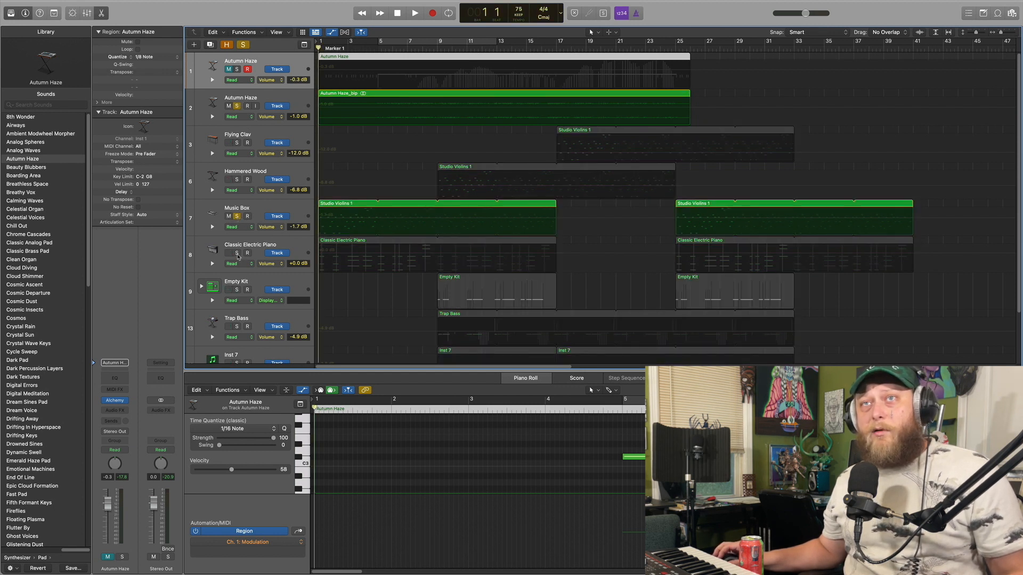
left_click(237, 253)
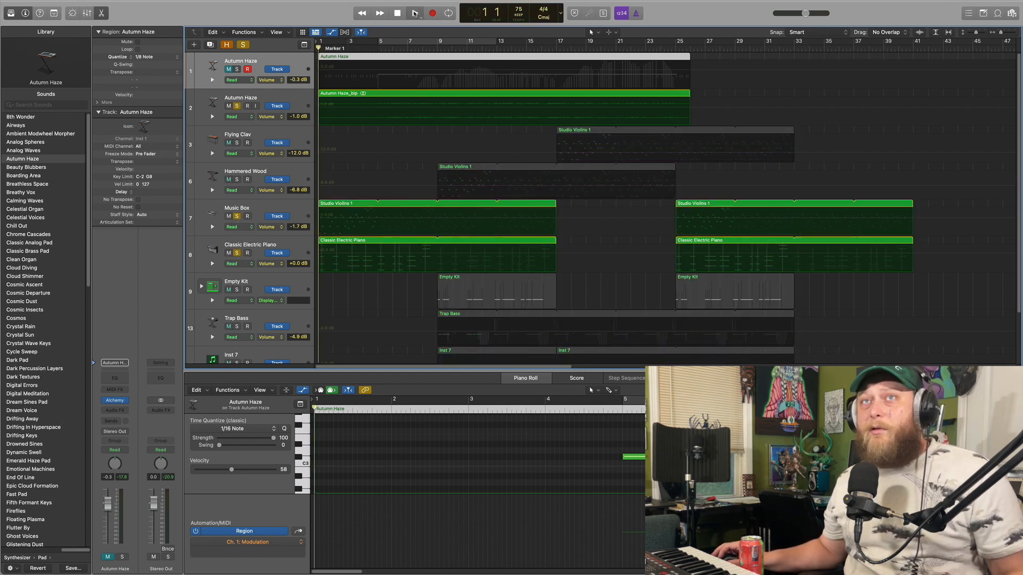
left_click(415, 13)
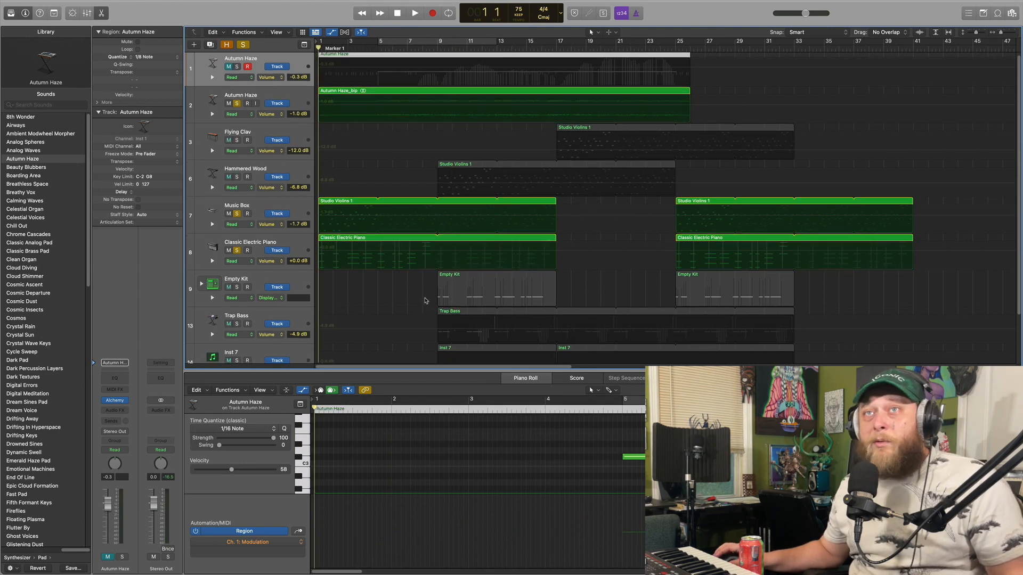
Step: Look over the tracks down to Inst 7 and clear every active track solo
scroll(427, 297, "down", 2)
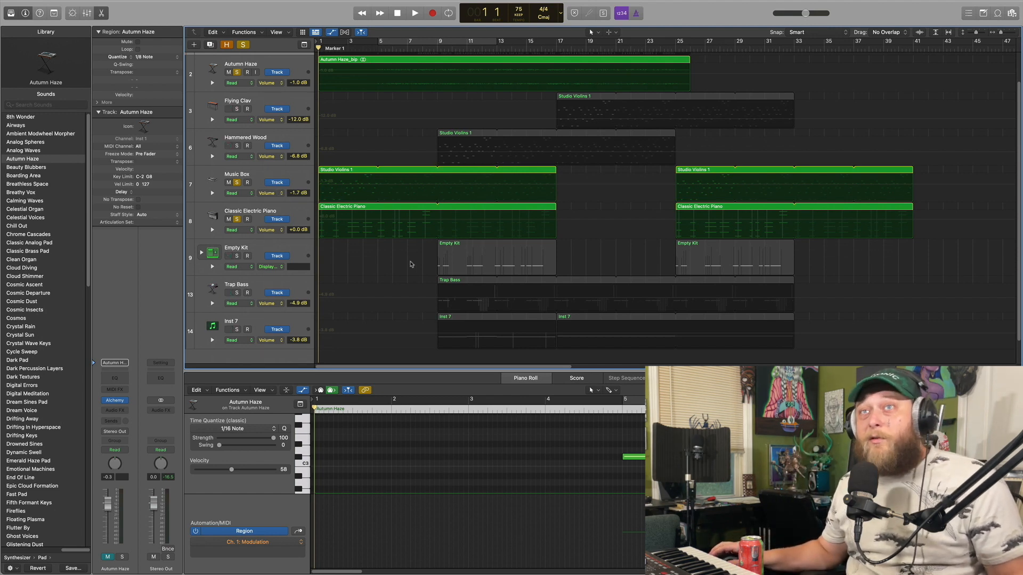
scroll(411, 265, "up", 1)
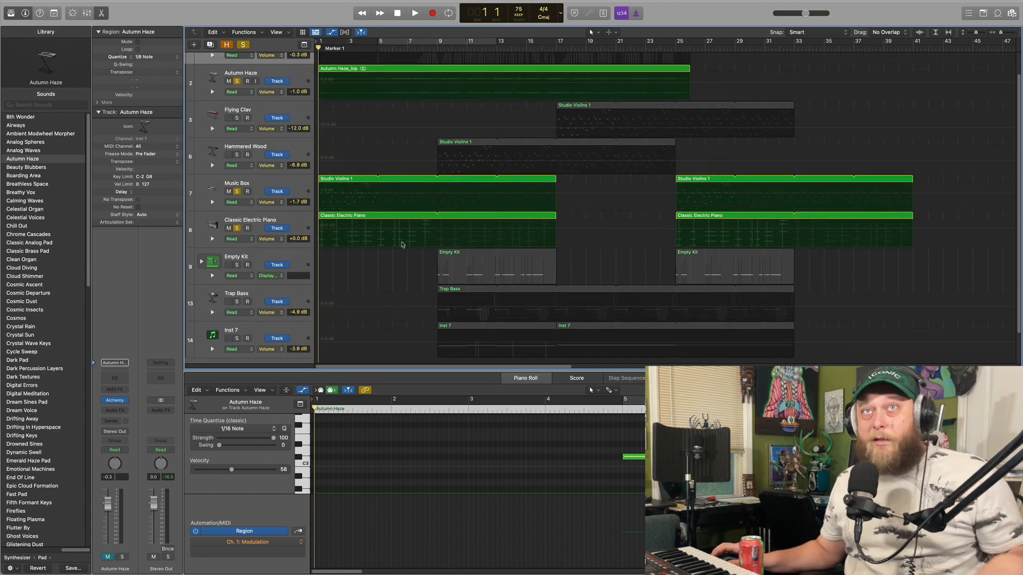
scroll(402, 245, "down", 4)
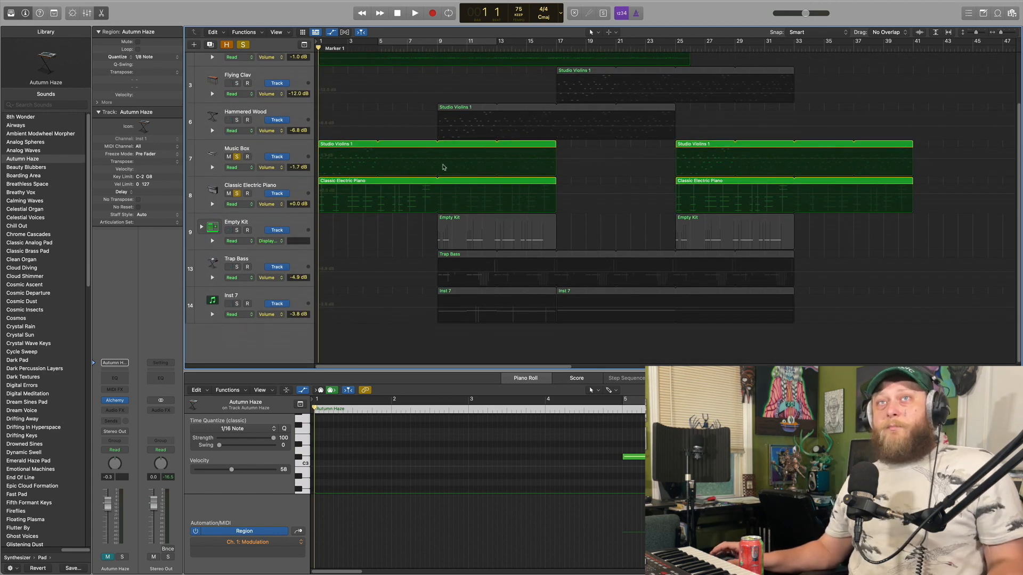
scroll(421, 94, "up", 6)
left_click(243, 44)
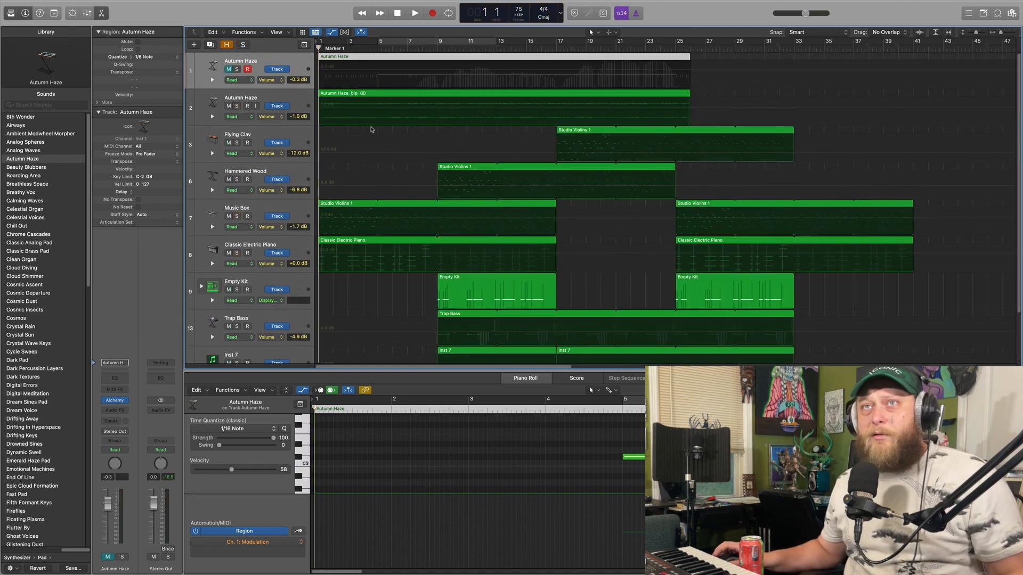
Step: Audition the Hammered Wood track in solo from bar 9, and release its solo once playback is stopped
left_click(436, 48)
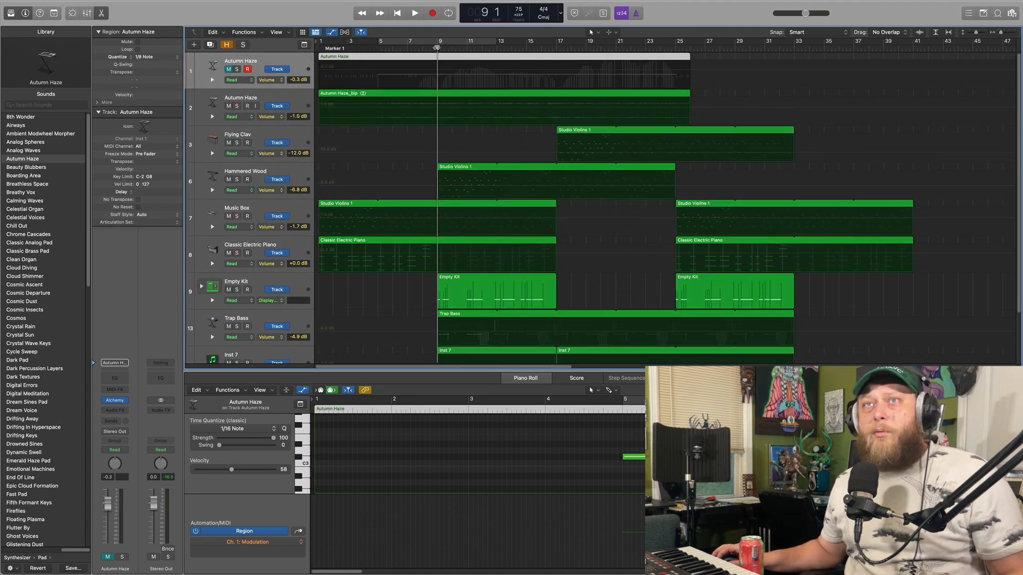
left_click(252, 171)
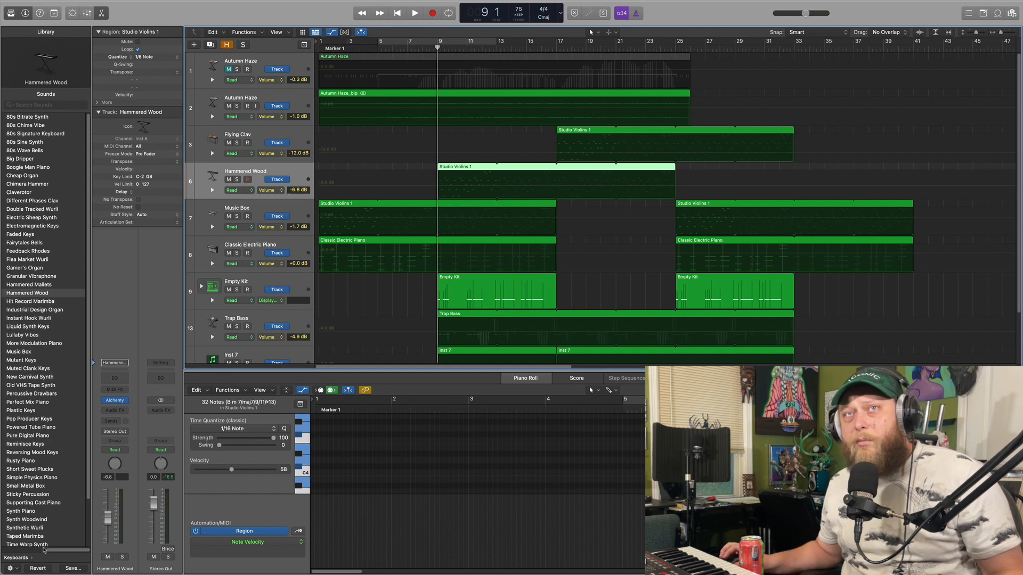
left_click(237, 180)
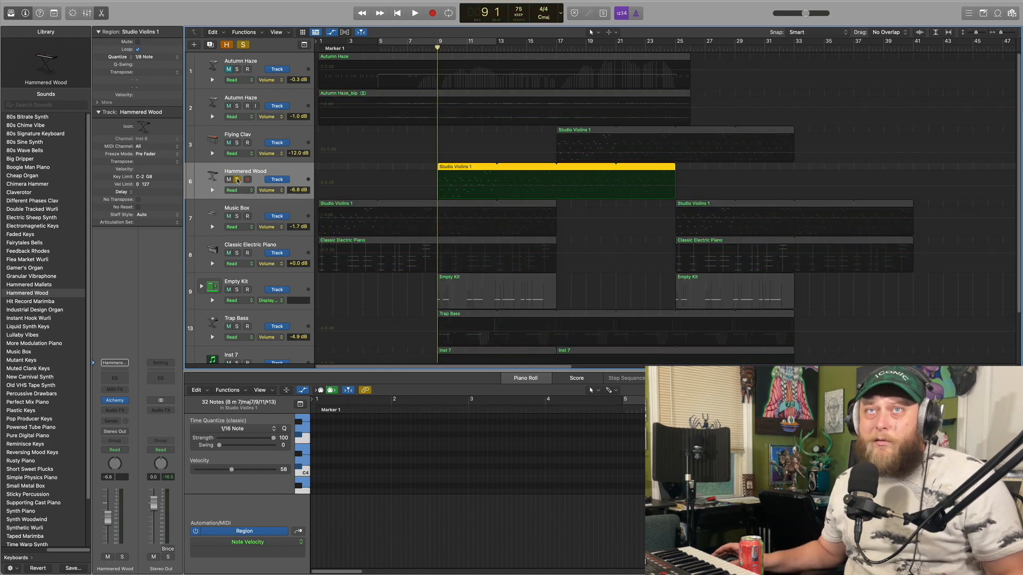
left_click(415, 13)
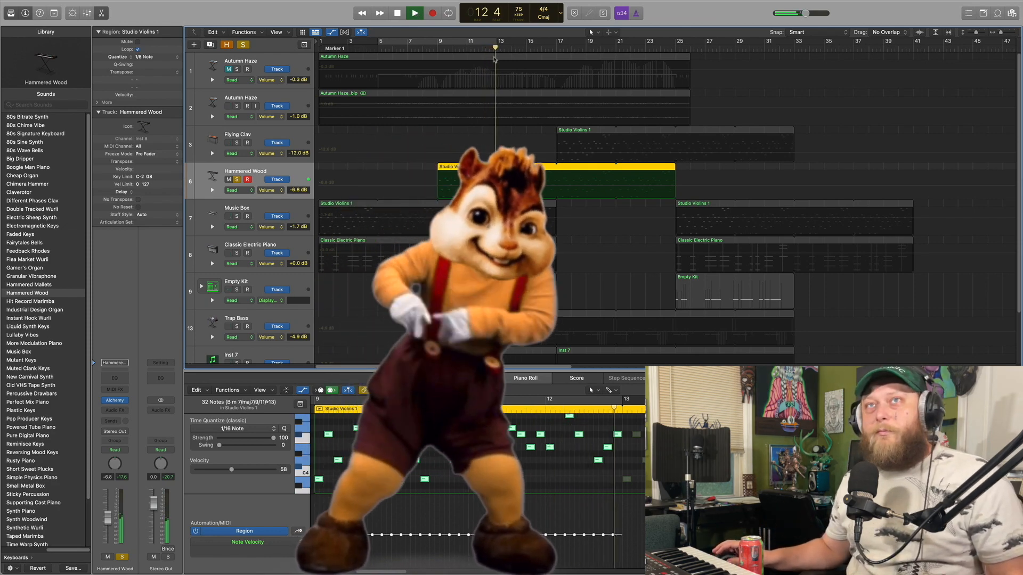
left_click(397, 16)
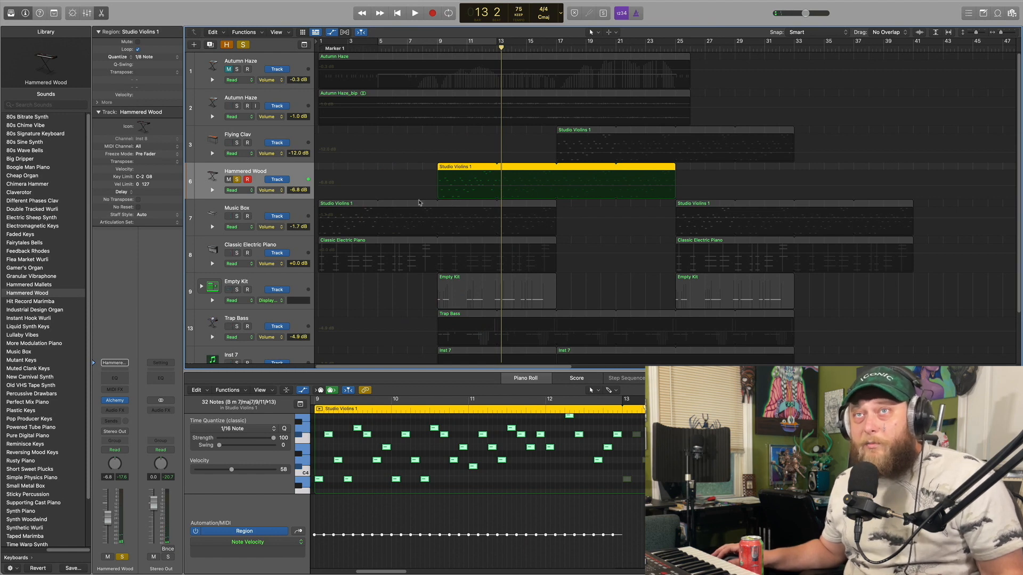
left_click(237, 180)
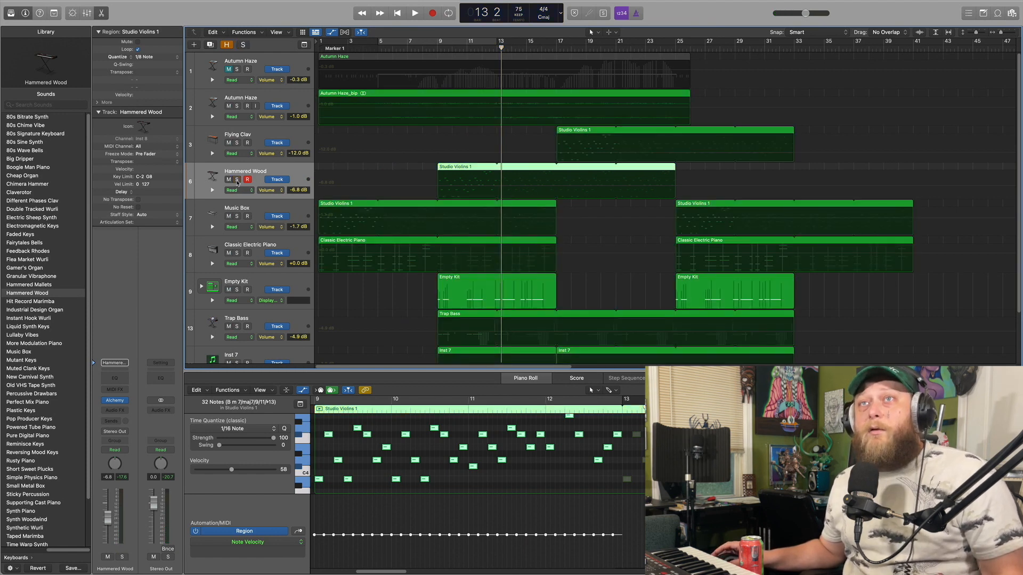
Step: Select the Flying Clav track and audition it in solo from bar 17
left_click(258, 136)
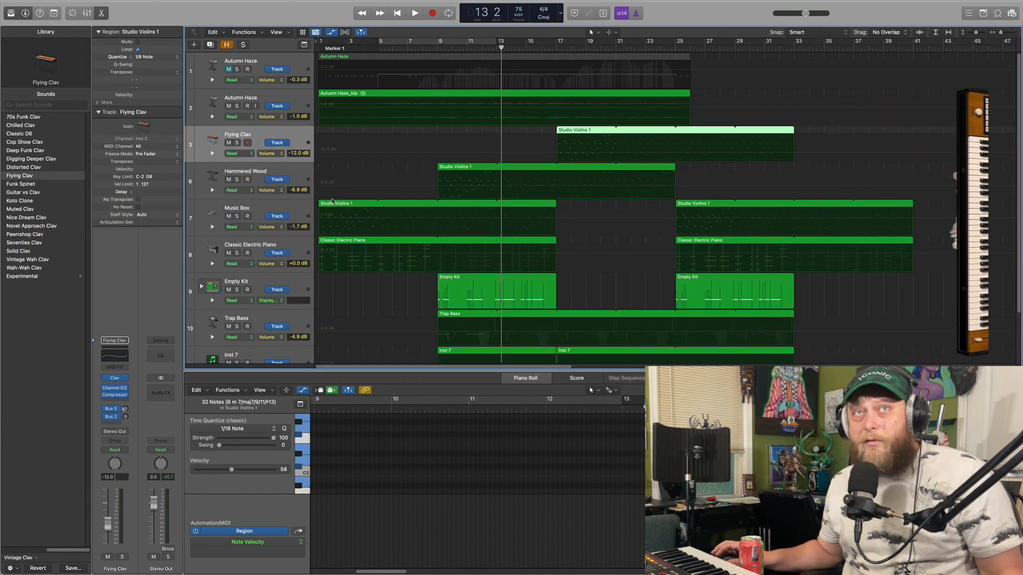
left_click(556, 48)
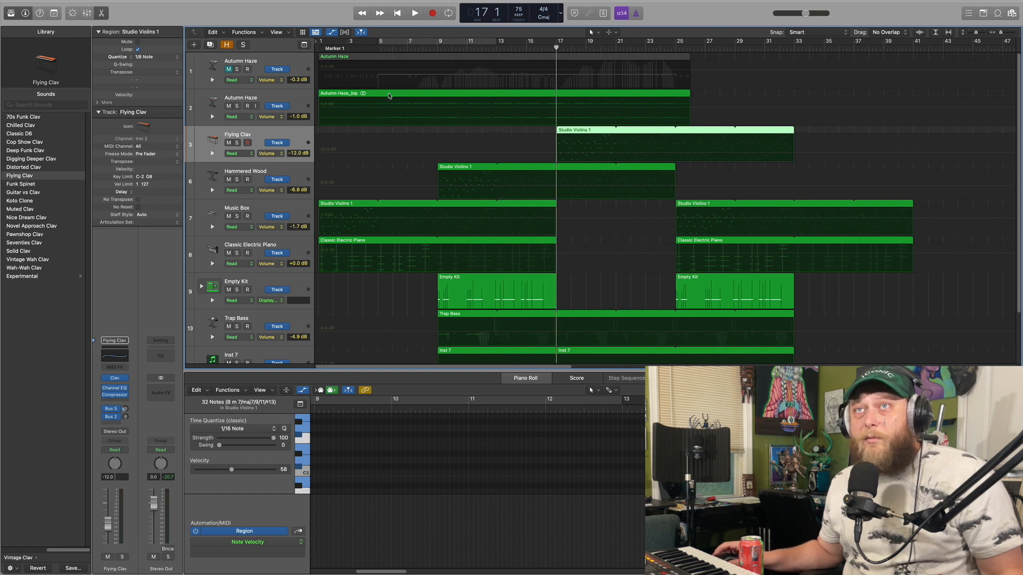
left_click(237, 143)
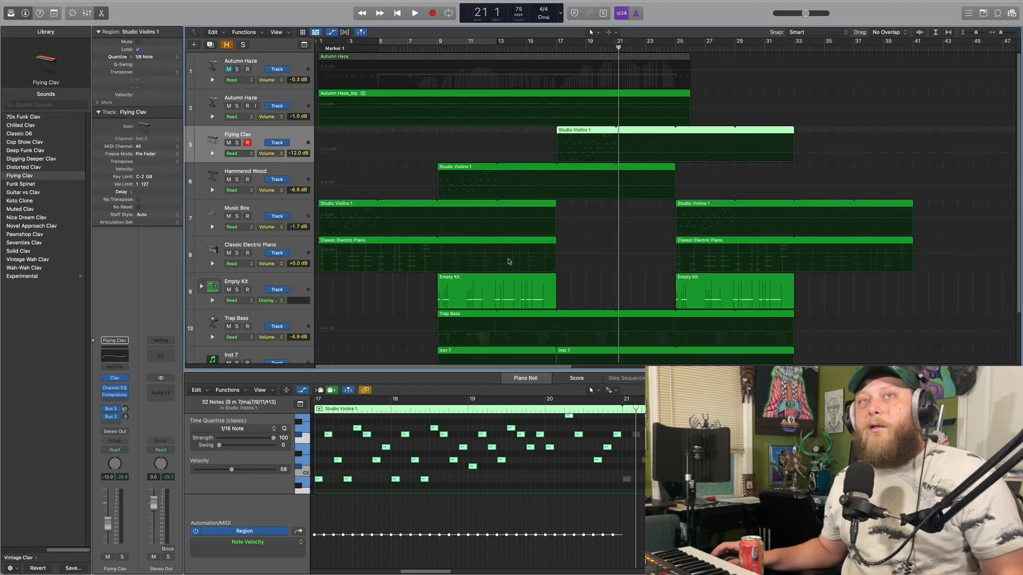
Step: Select the Inst 7 track and open its iZotope BreakTweaker instrument
scroll(509, 262, "down", 3)
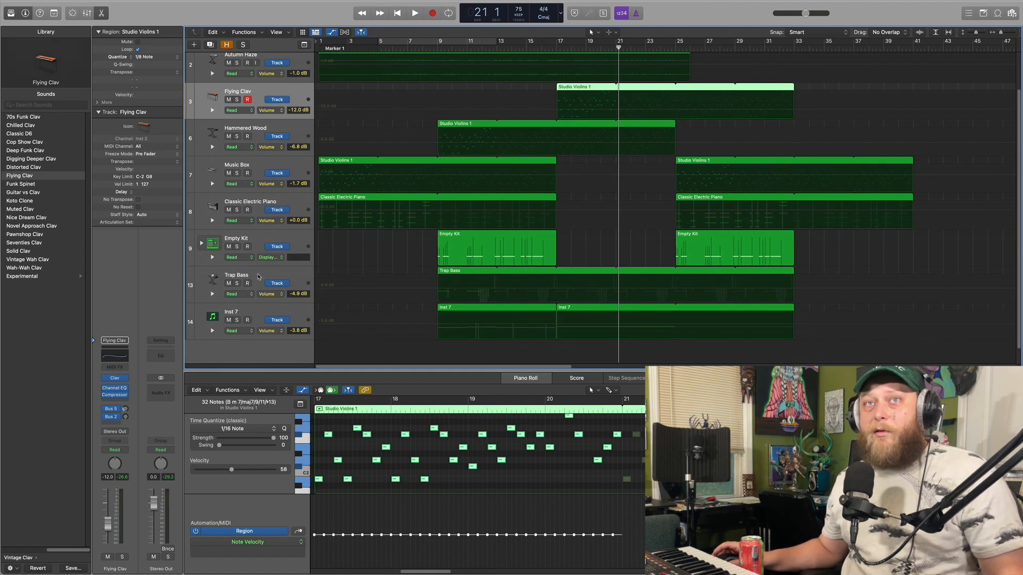
left_click(258, 276)
left_click(257, 315)
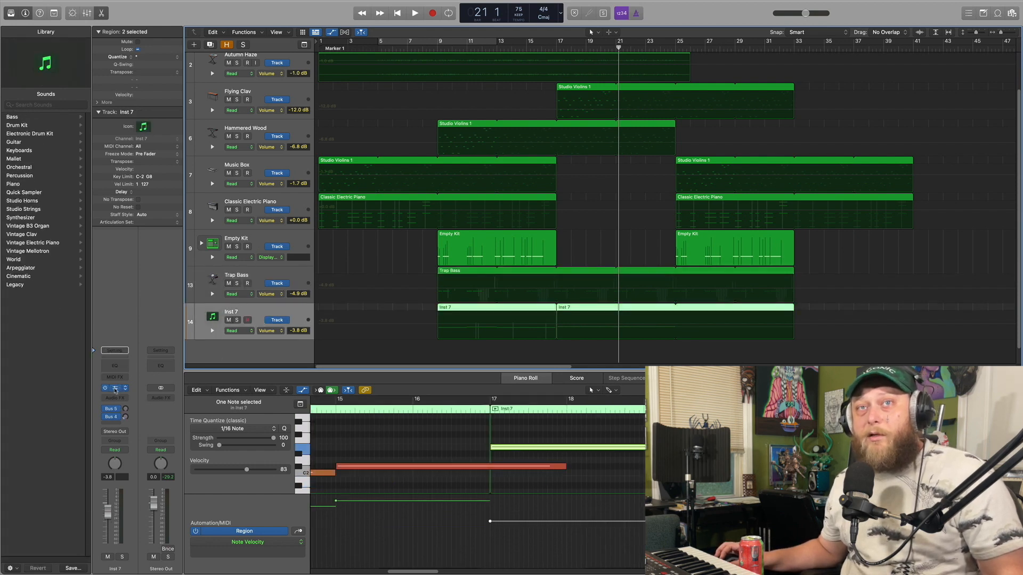
left_click(116, 389)
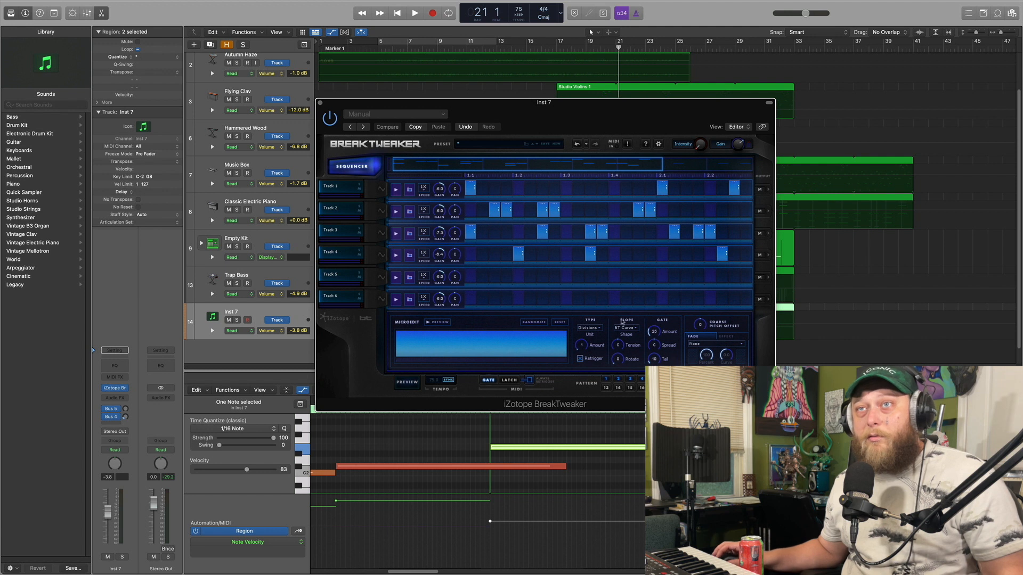
Step: Step through BreakTweaker patterns 1, 2 and 3 to examine their sequencer steps
left_click(608, 381)
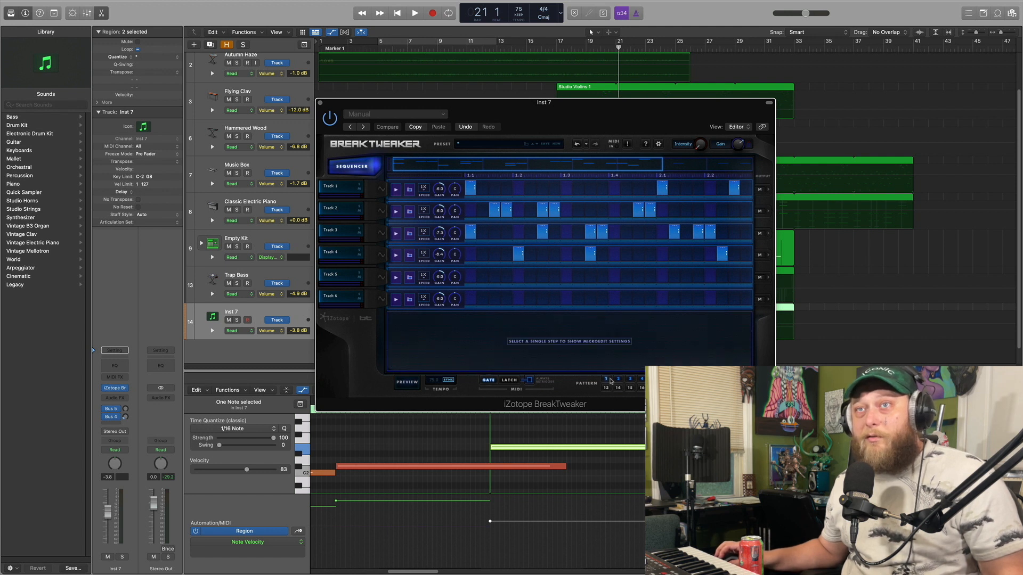
left_click(619, 379)
left_click(629, 380)
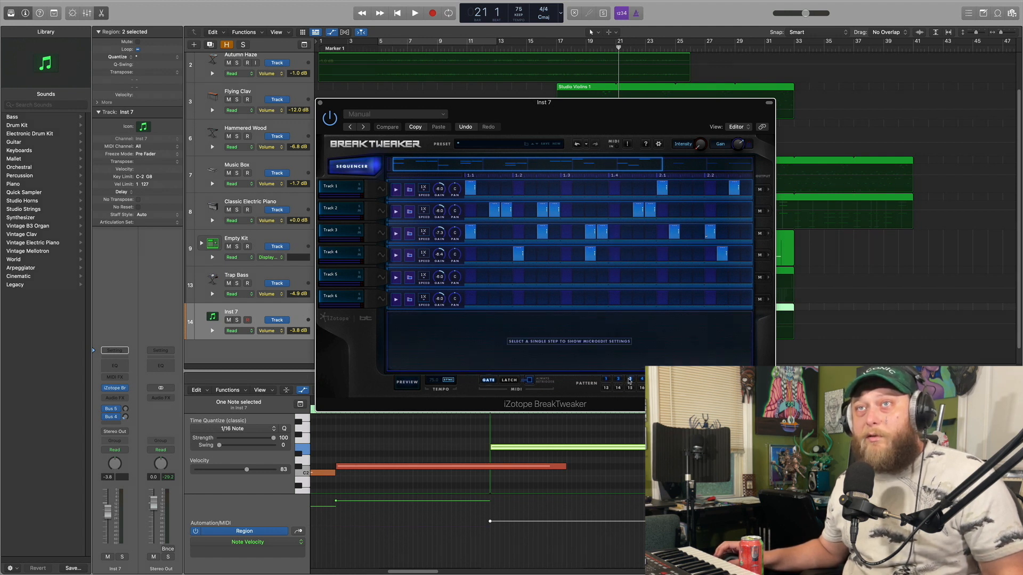
Step: Start BreakTweaker's preview and compare patterns 3 and 4 by ear
mouse_move(546, 110)
left_mouse_down()
mouse_move(495, 273)
mouse_move(607, 179)
mouse_move(535, 105)
left_mouse_up()
left_click(397, 380)
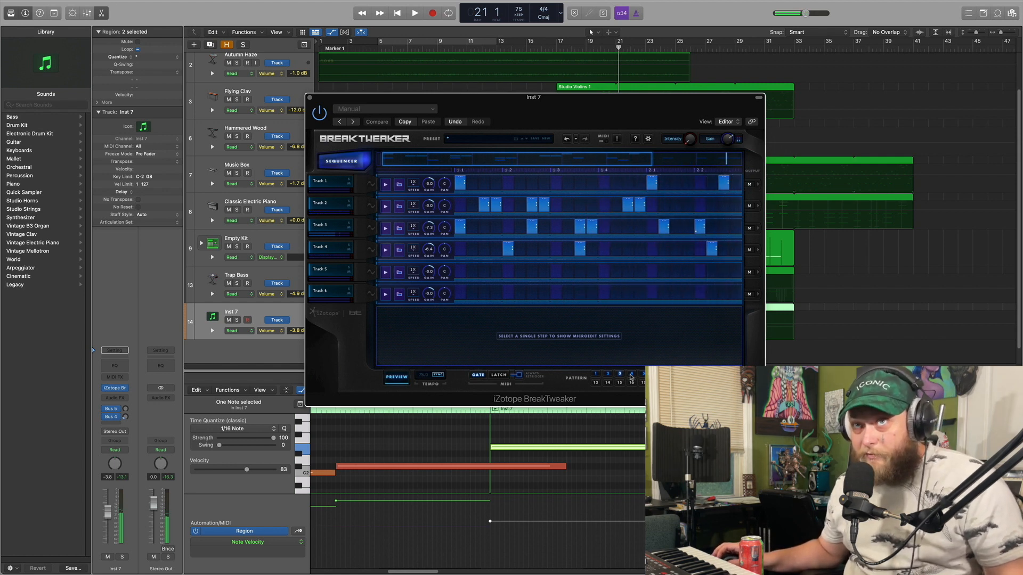
left_click(631, 376)
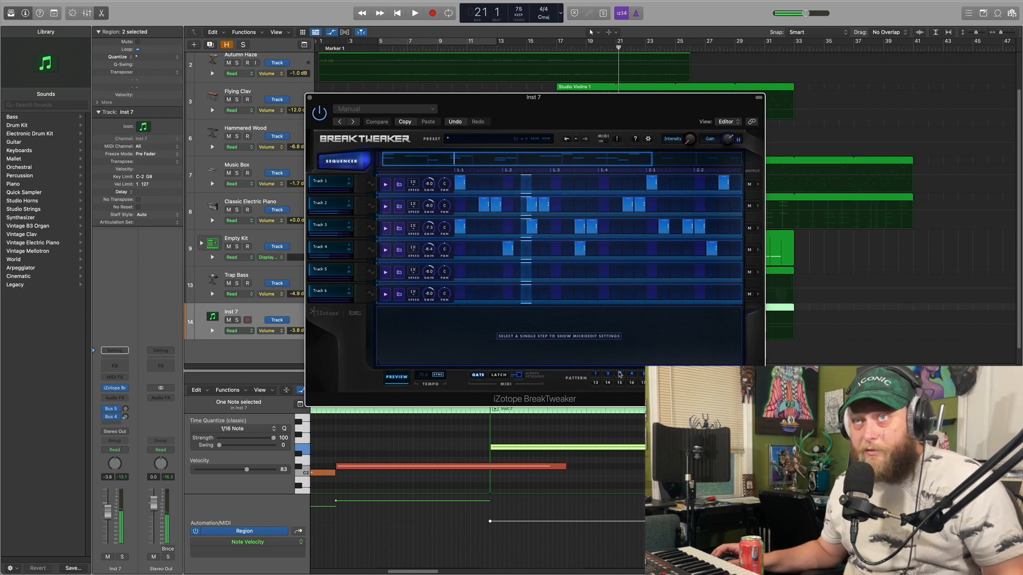
left_click(620, 374)
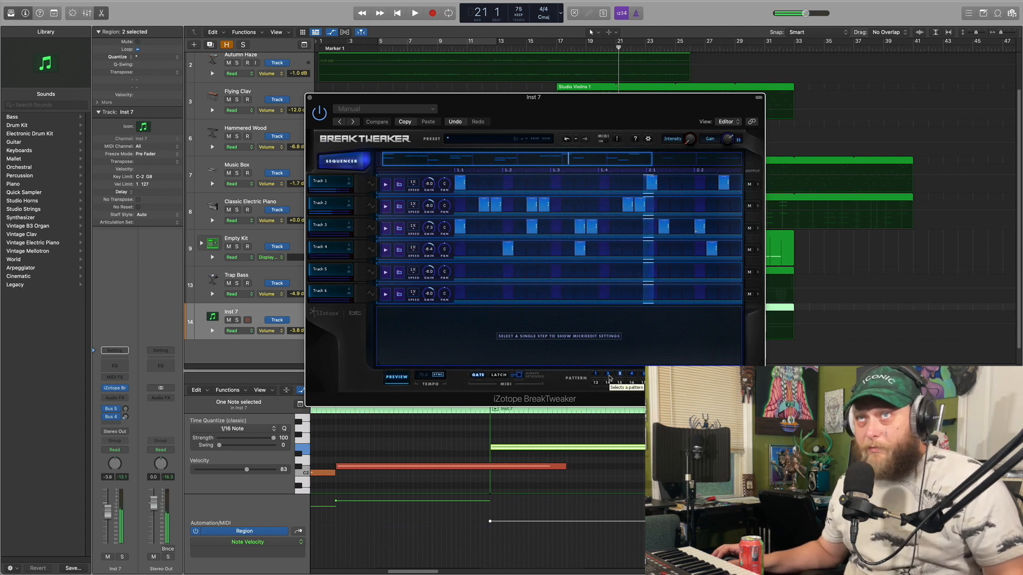
Step: In pattern 2, show the MicroEdit settings of Track 4's step just after 1.3 and set that track's gain to -7.3
left_click(607, 375)
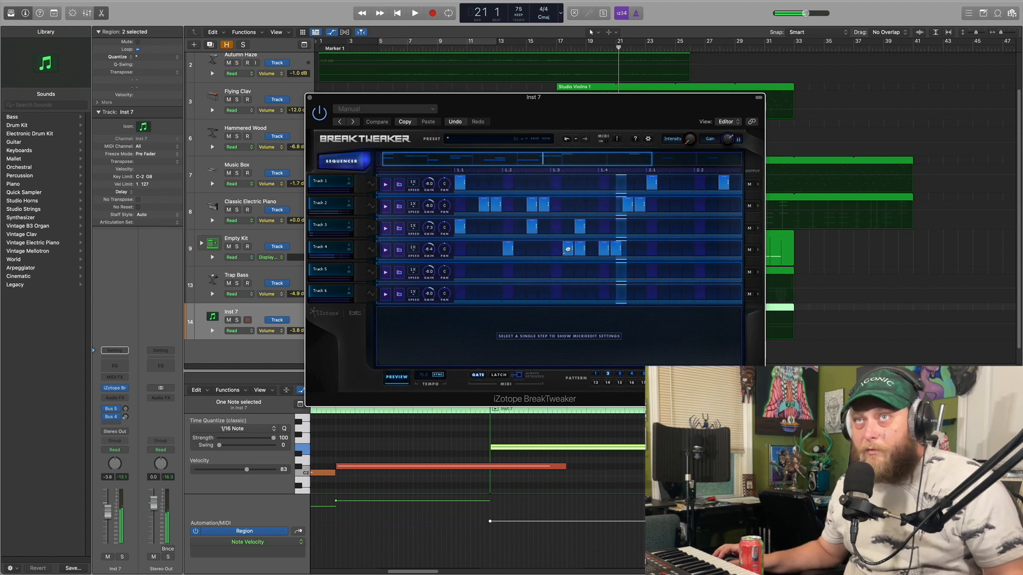
left_click(567, 249)
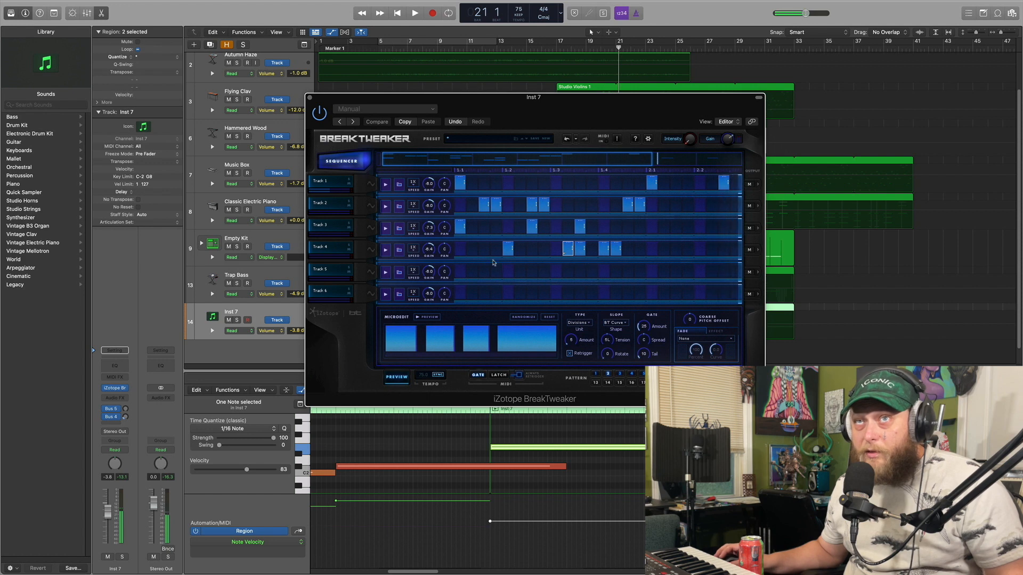
left_click_drag(432, 252, 433, 258)
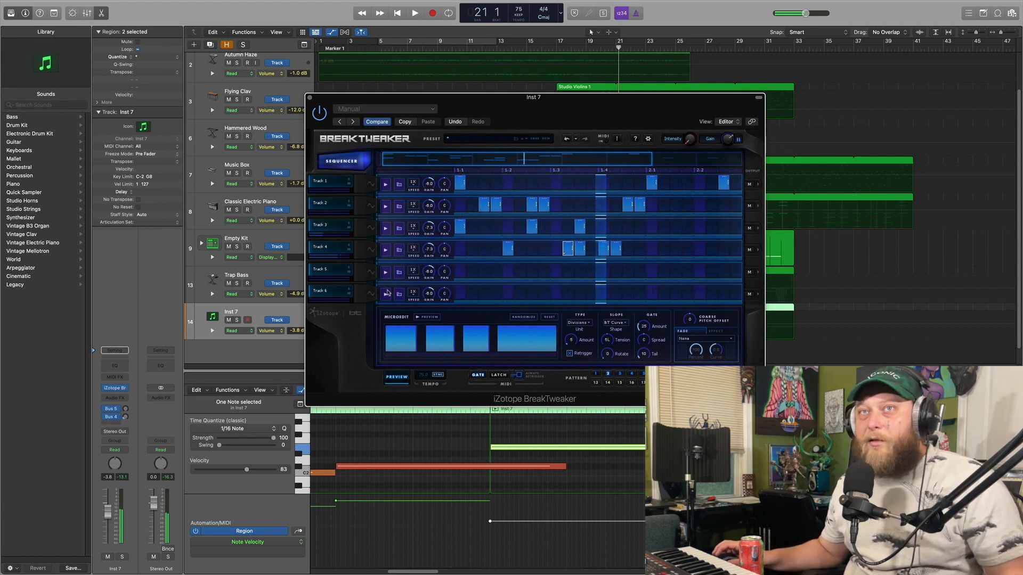
Step: Open the generator settings of BreakTweaker's Track 1 and preview its kick sample
left_click(370, 184)
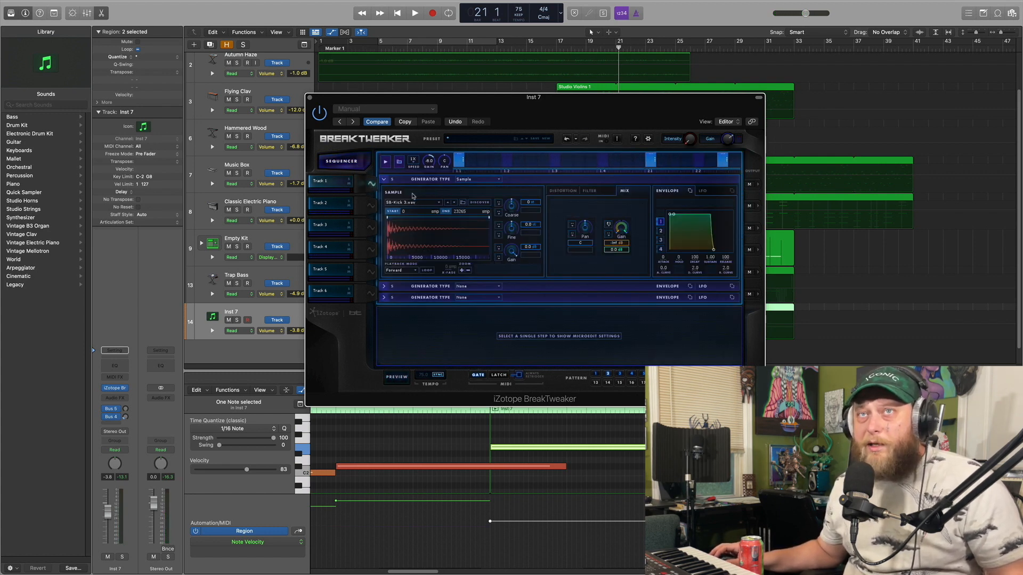
left_click(387, 162)
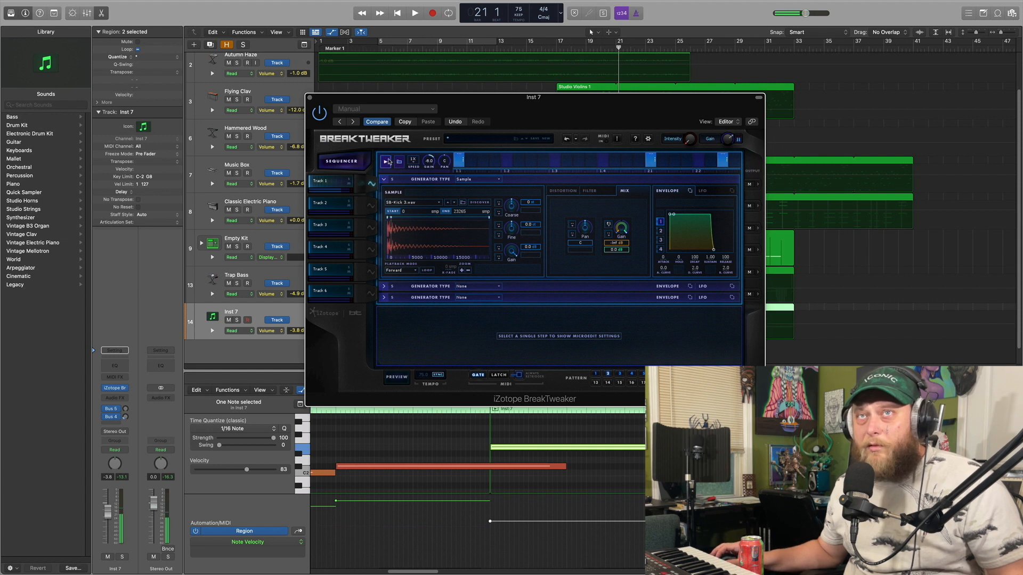
left_click(389, 162)
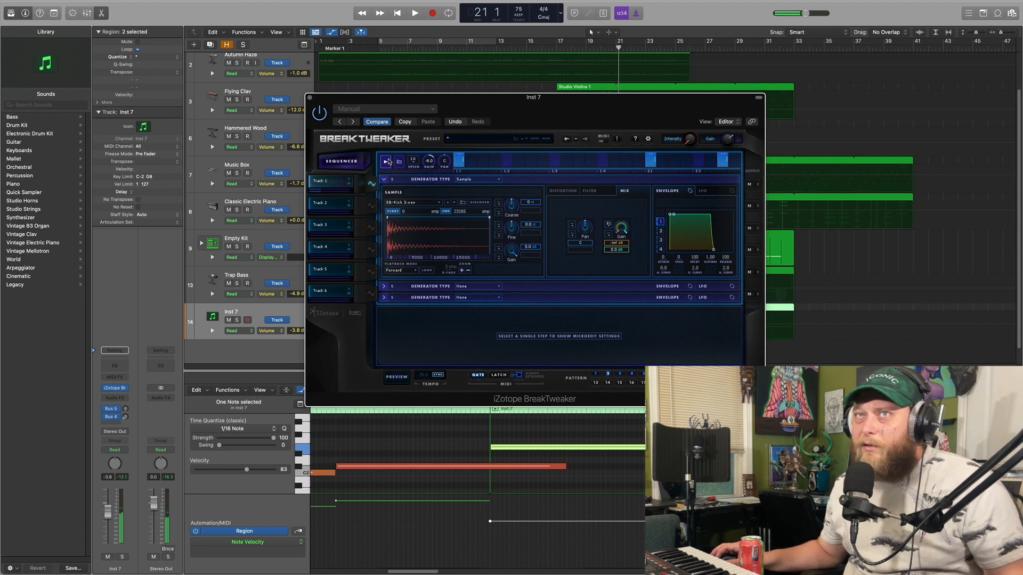
Step: Open the generator settings of BreakTweaker's Tracks 2 and 3 and preview their snare and hat samples
left_click(370, 206)
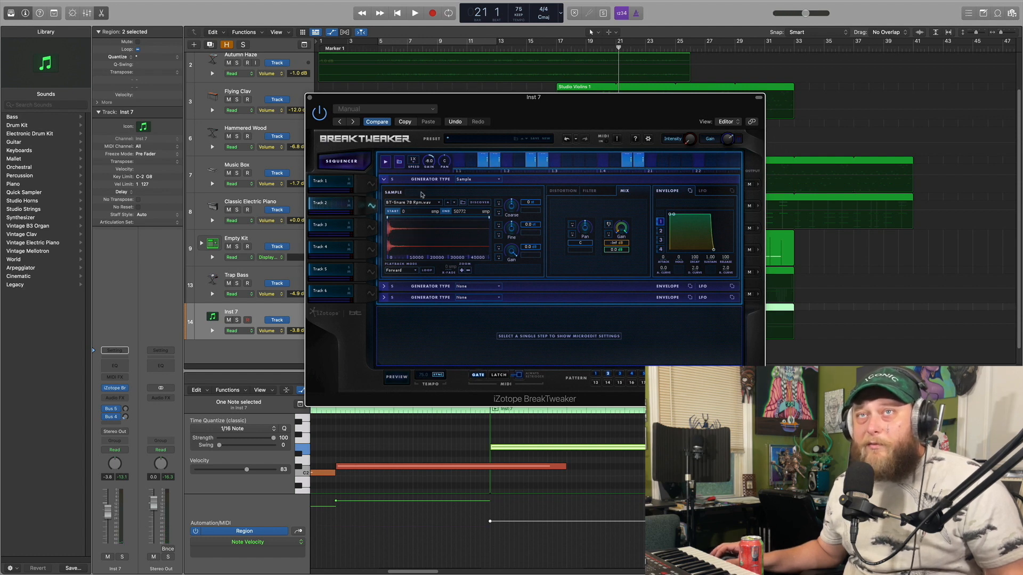
left_click(387, 162)
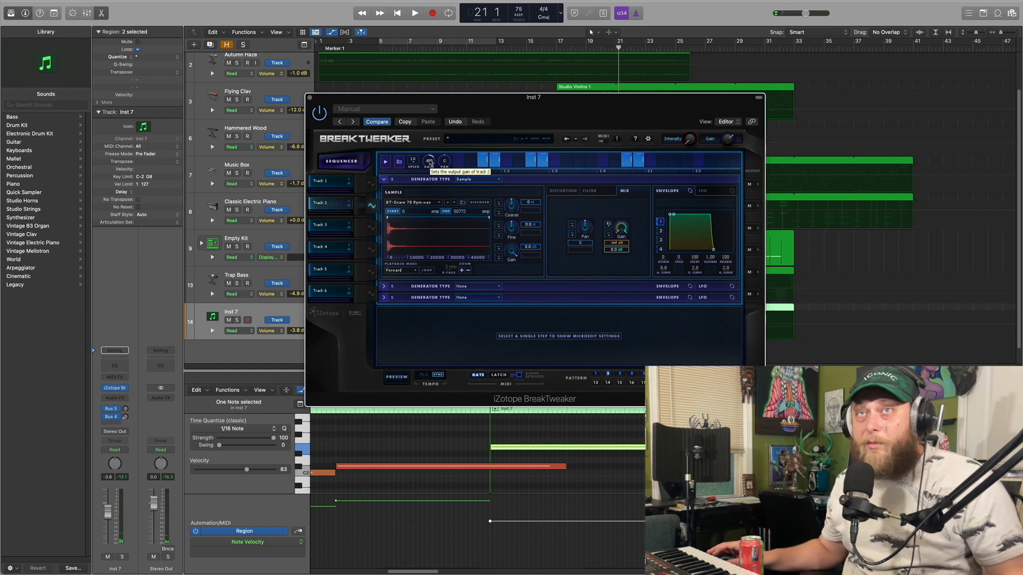
left_click(372, 230)
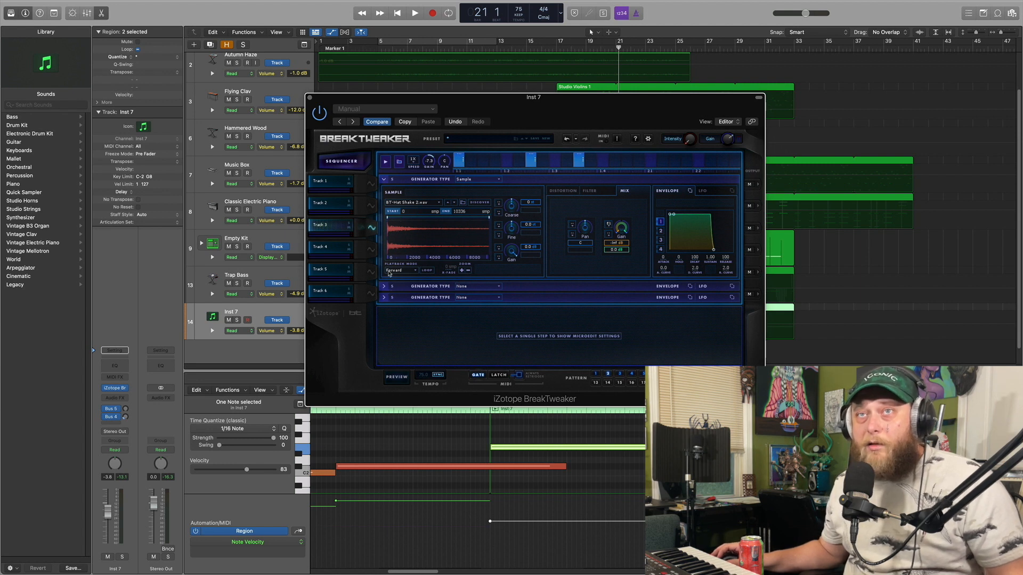
left_click(386, 163)
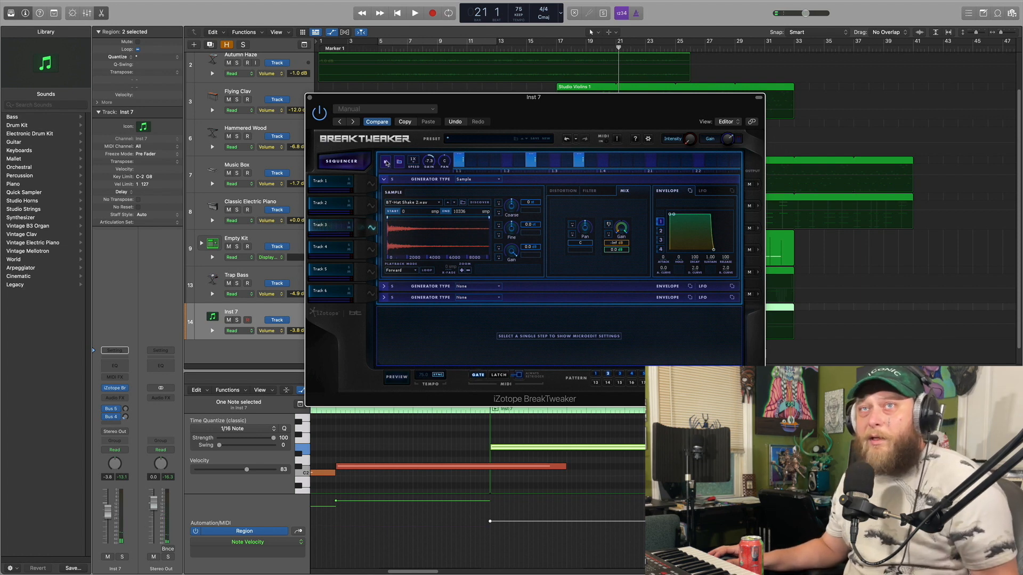
left_click(386, 162)
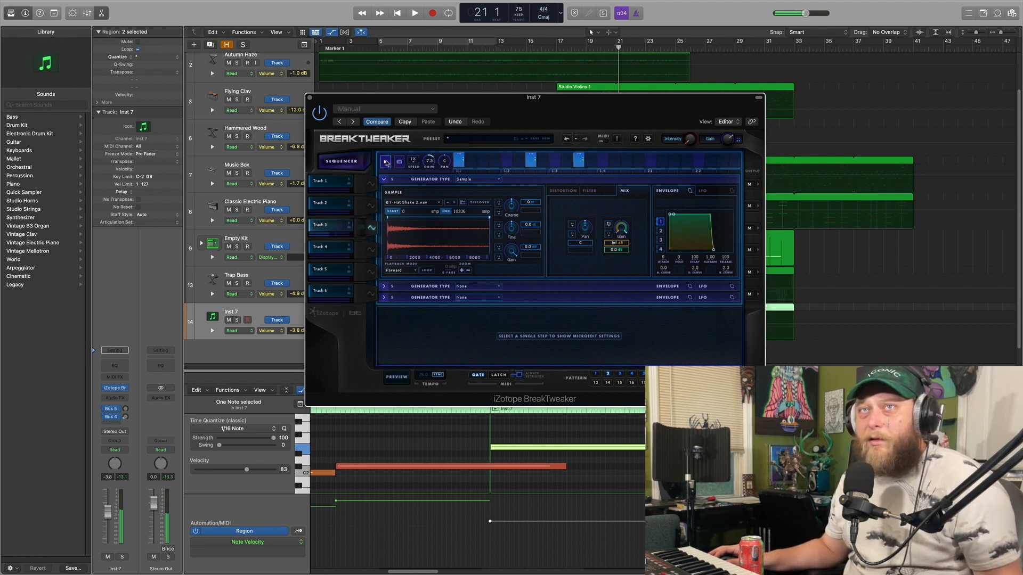
Step: Preview Track 4's glitch snare sample and the full pattern 2 from the sequencer view, closing the plug-in when done
left_click(372, 251)
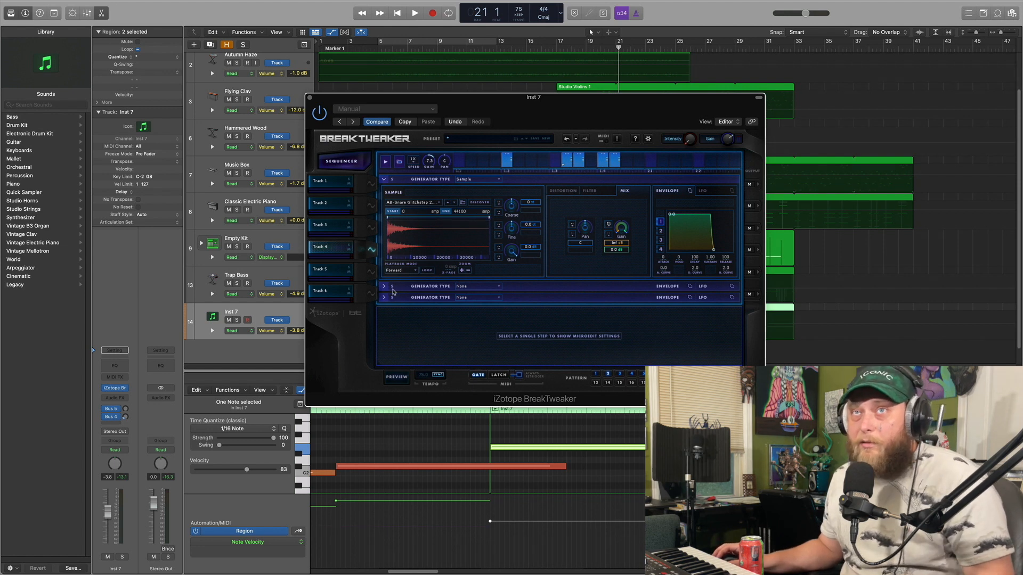
left_click(402, 379)
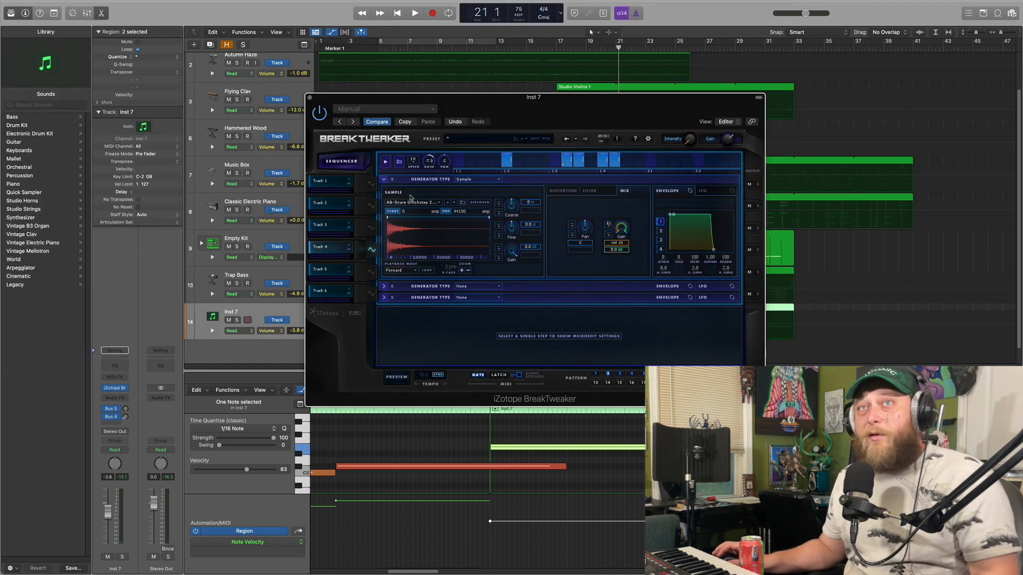
left_click(387, 164)
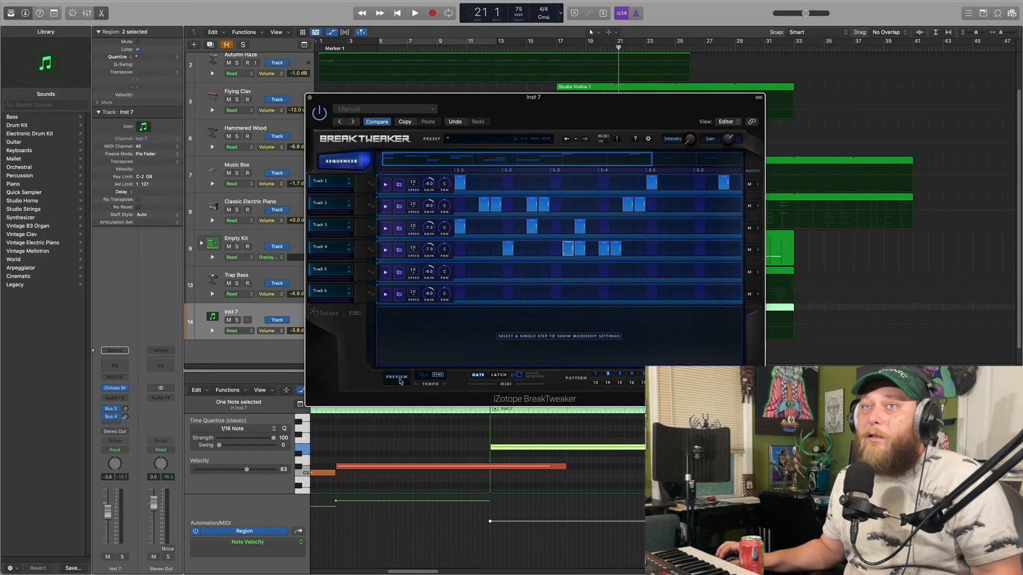
left_click(401, 380)
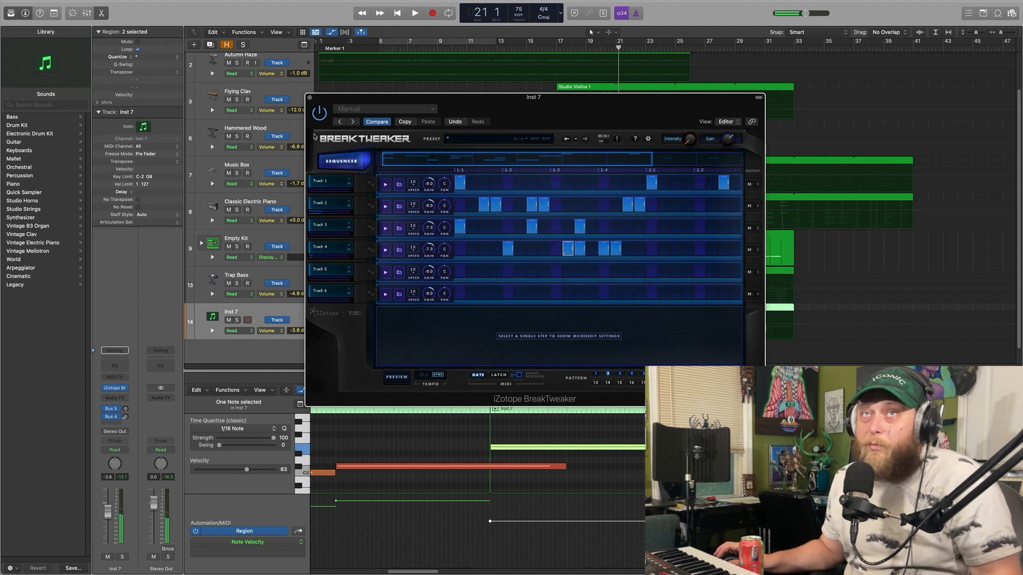
left_click(309, 99)
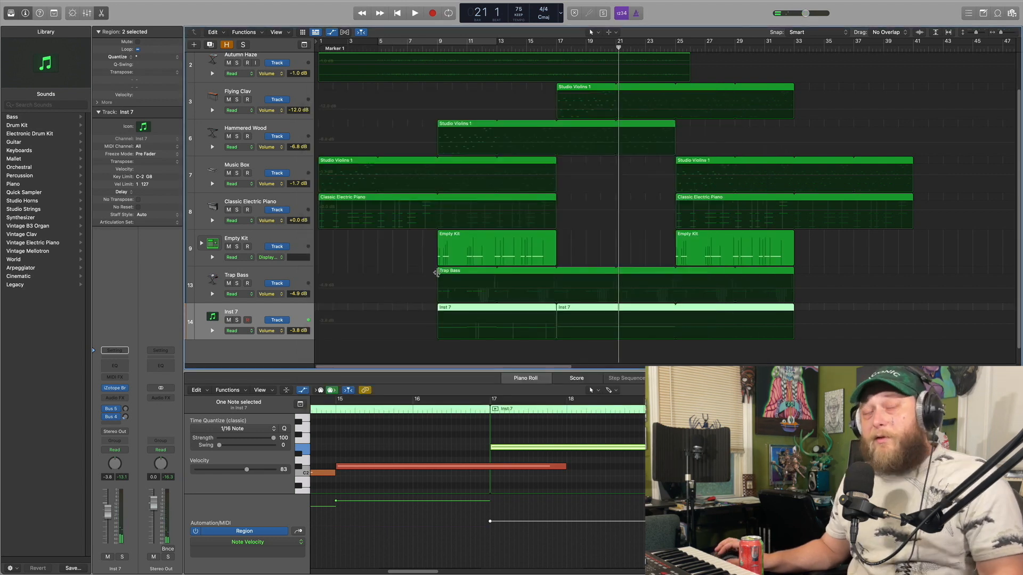
Step: Show the Sub Kick pads of the Empty Kit track in Drum Machine Designer and close its window
left_click(264, 276)
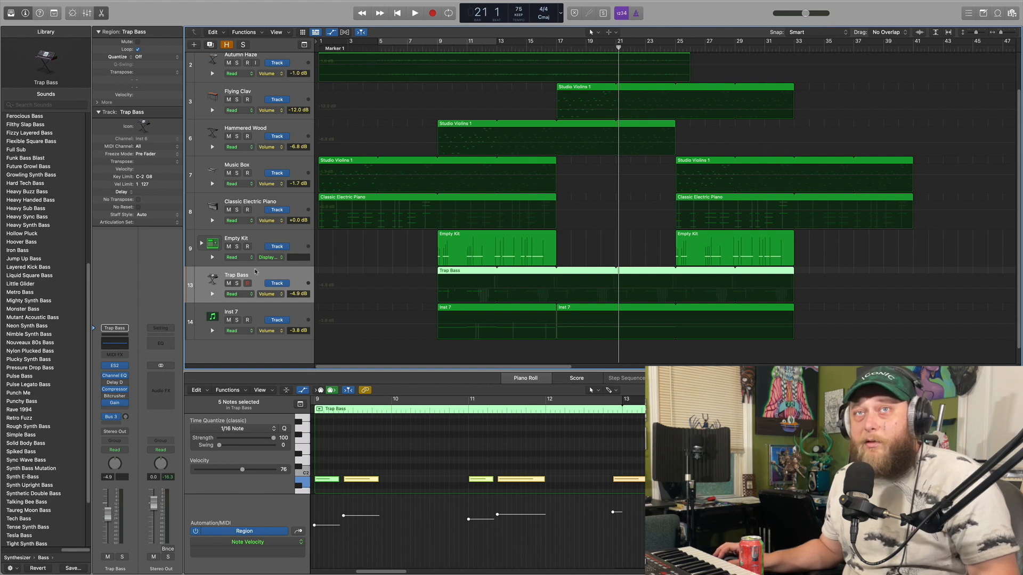
left_click(257, 243)
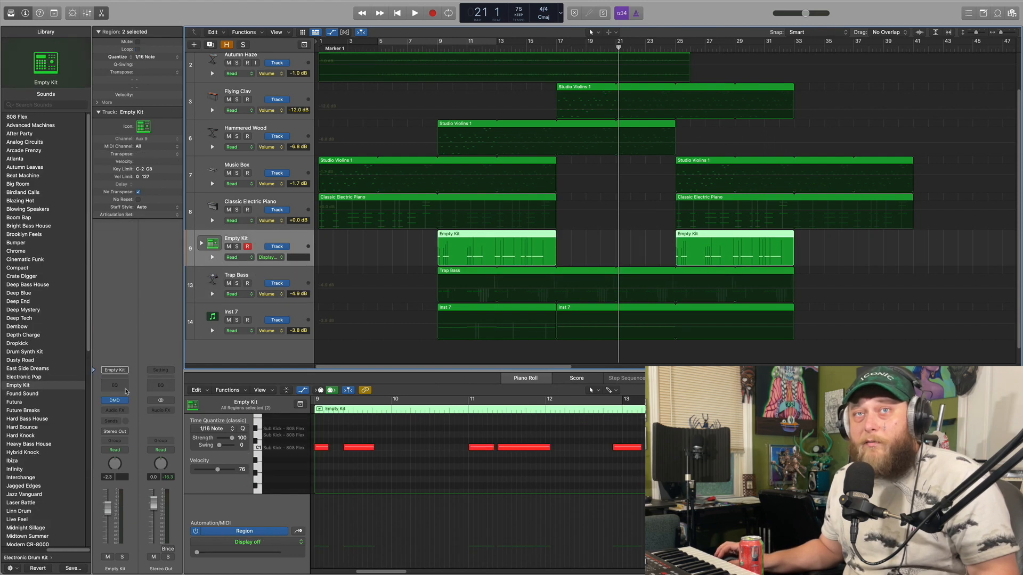
left_click(115, 400)
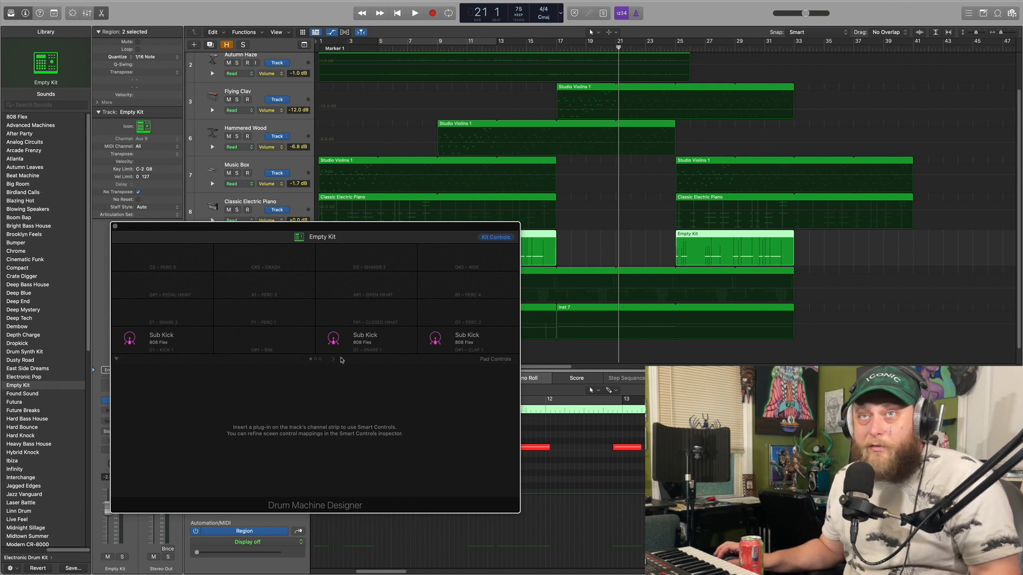
left_click(115, 228)
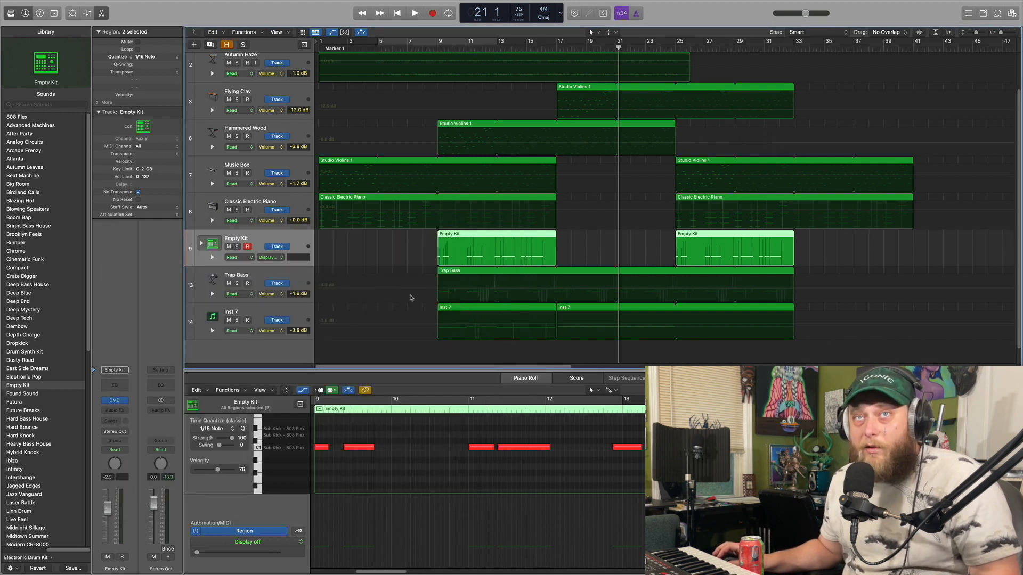
Step: Solo the Empty Kit track and play it from bar 9
left_click(437, 47)
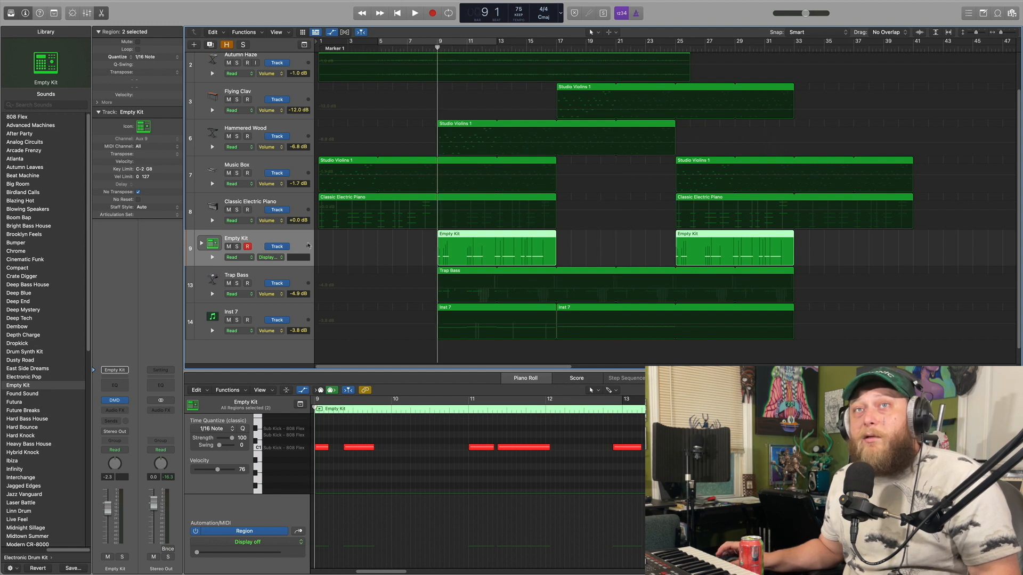
left_click(237, 246)
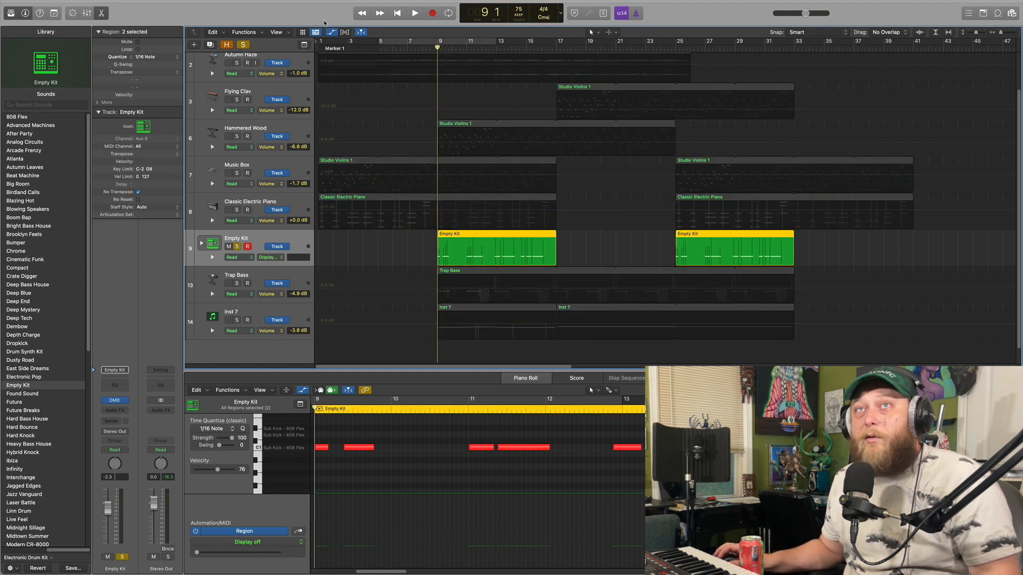
left_click(415, 13)
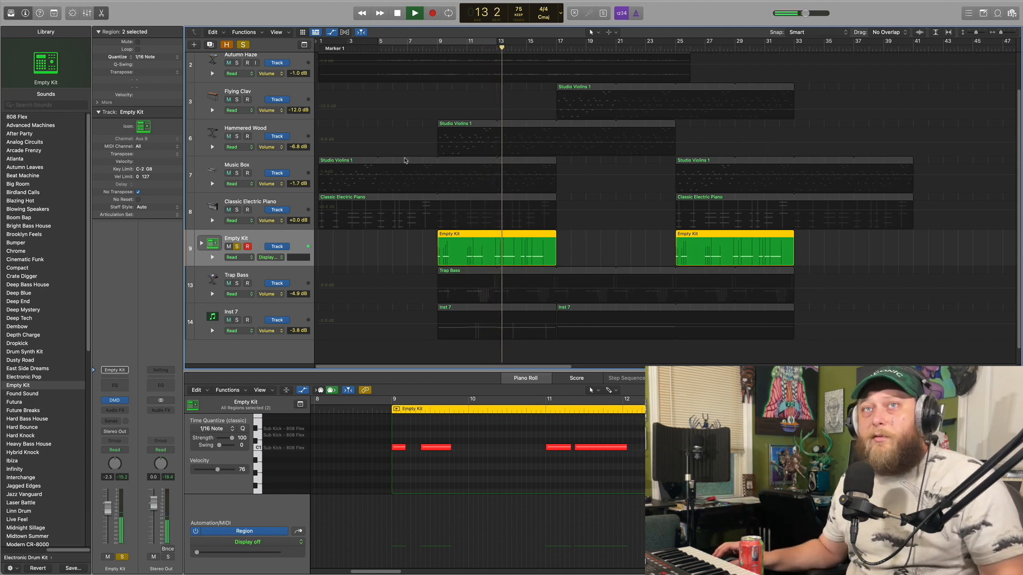
left_click(399, 12)
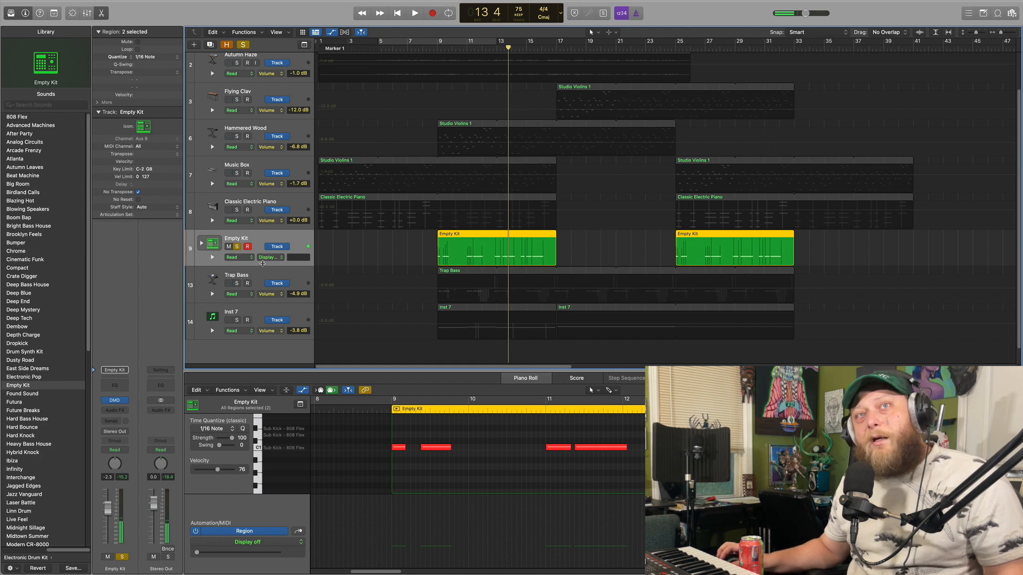
Step: Switch the solo from Empty Kit to the Trap Bass track and listen to it from bar 9
left_click(265, 282)
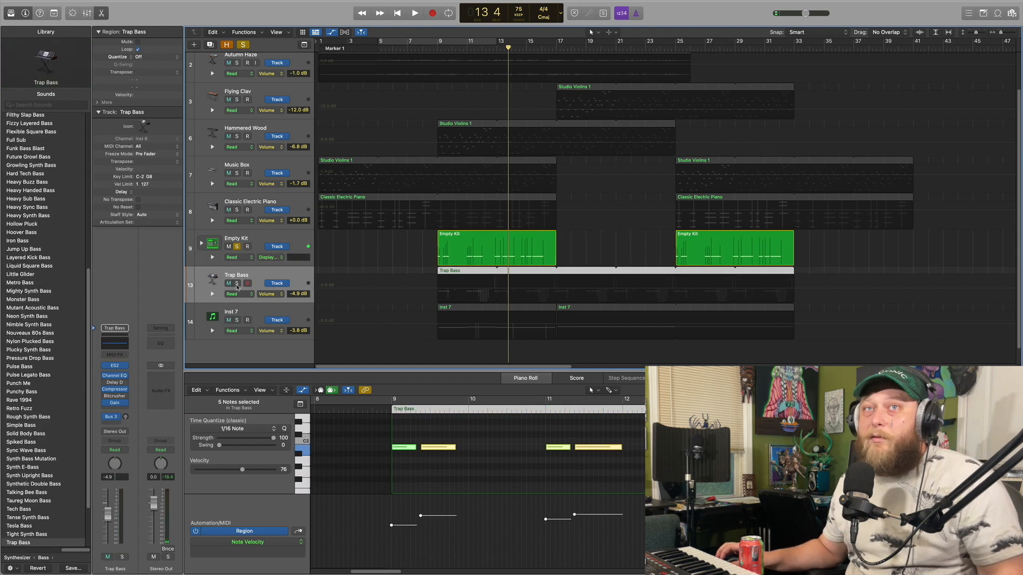
left_click(238, 284)
left_click(237, 246)
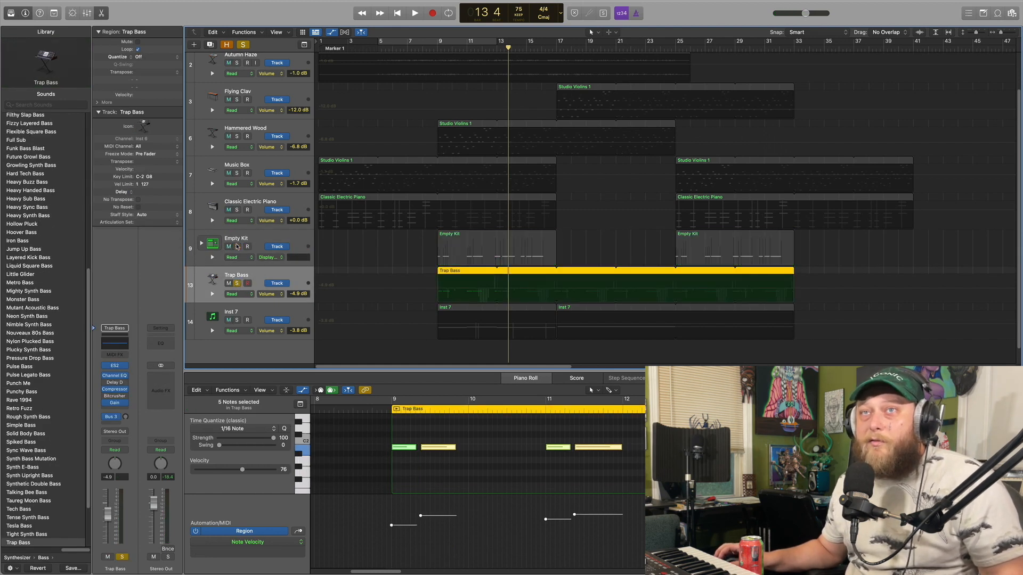
key("space")
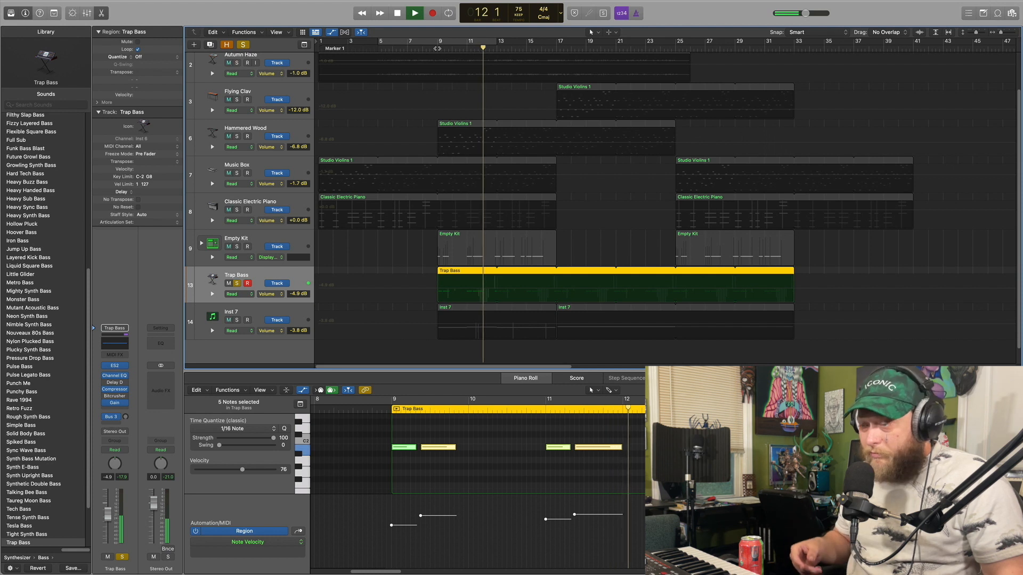
left_click(396, 13)
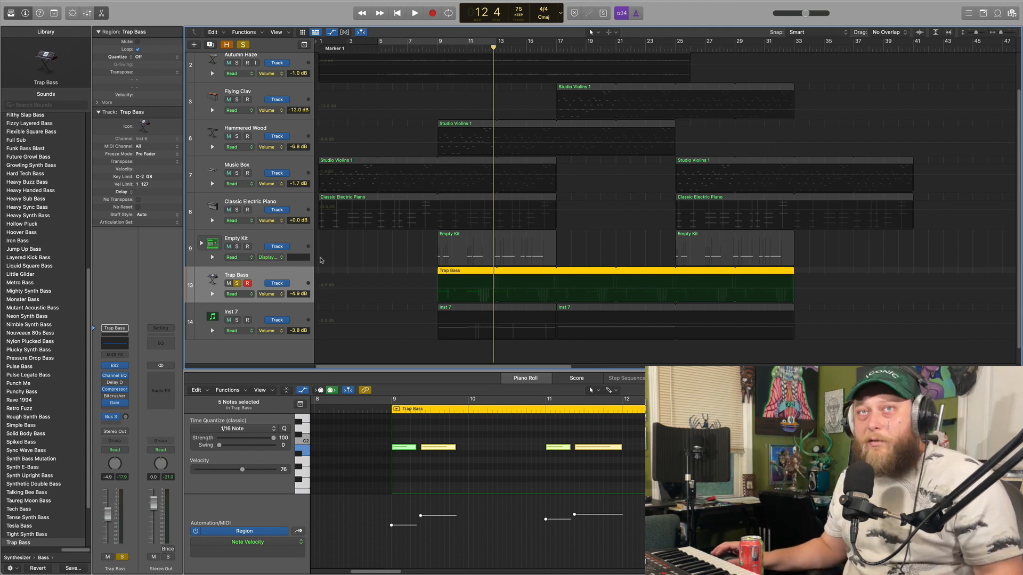
Step: Add Empty Kit to the soloed Trap Bass and play the kick and bass together from bar 9
left_click(237, 247)
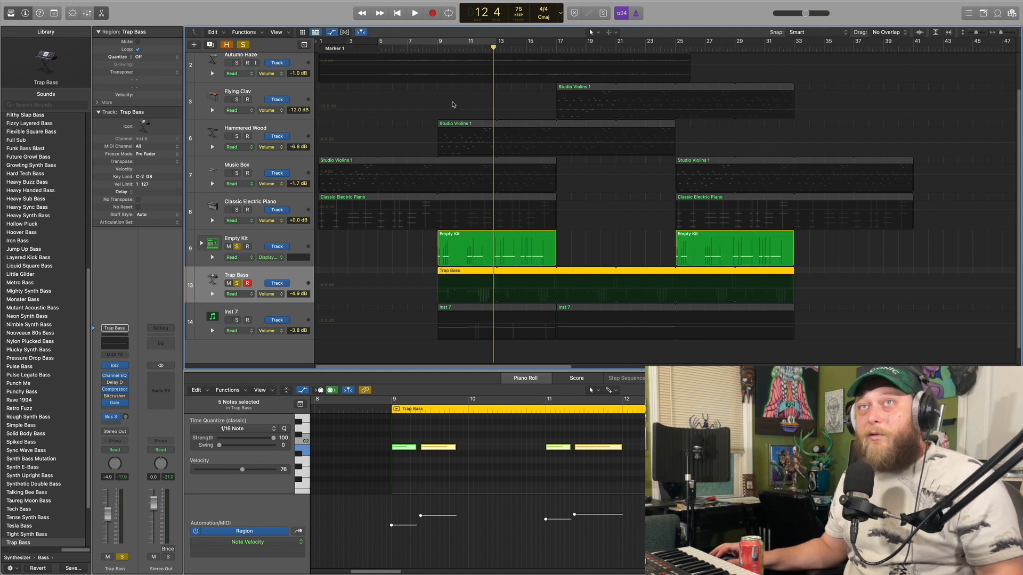
left_click(437, 46)
key("space")
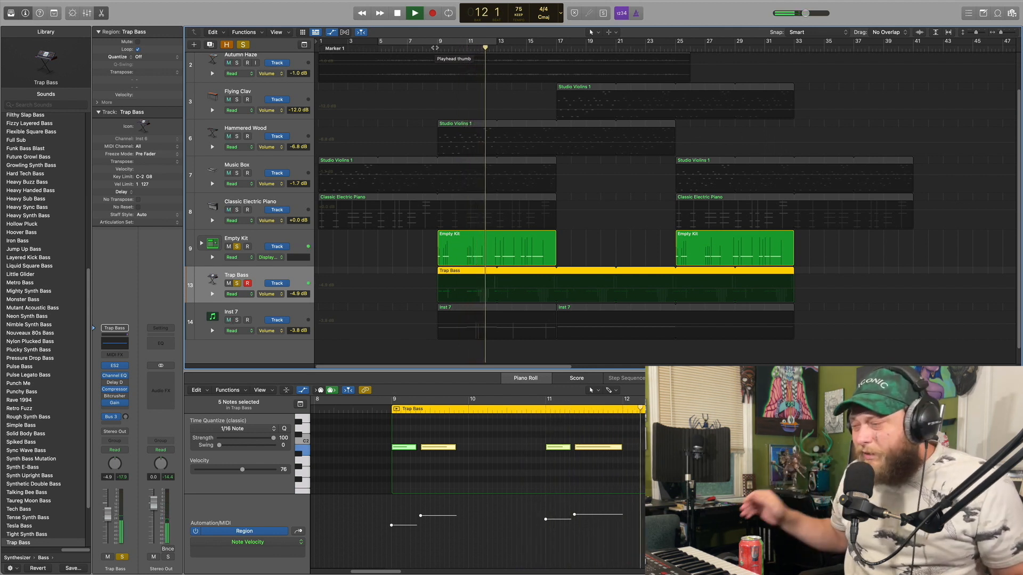
left_click(397, 13)
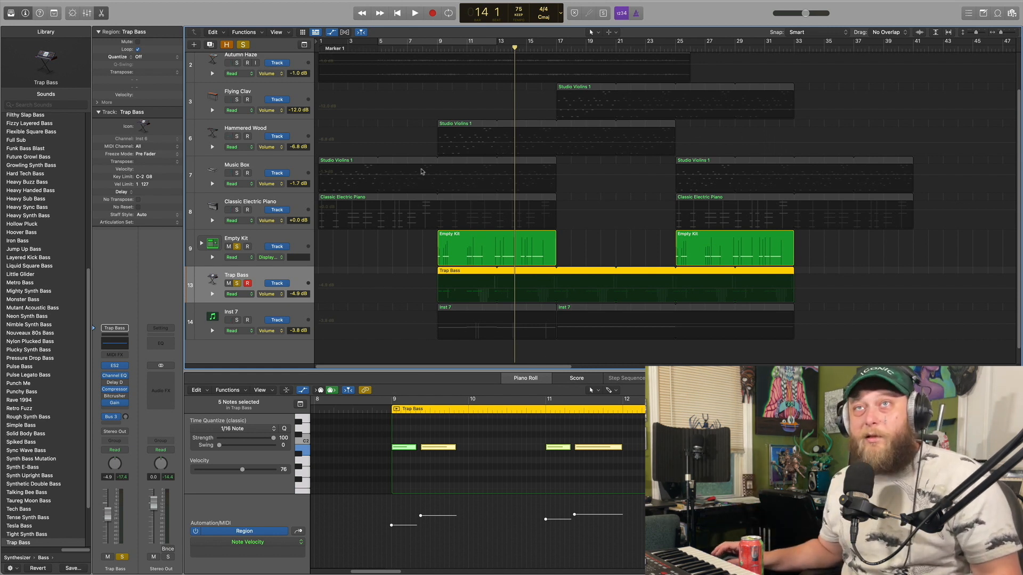
key("space")
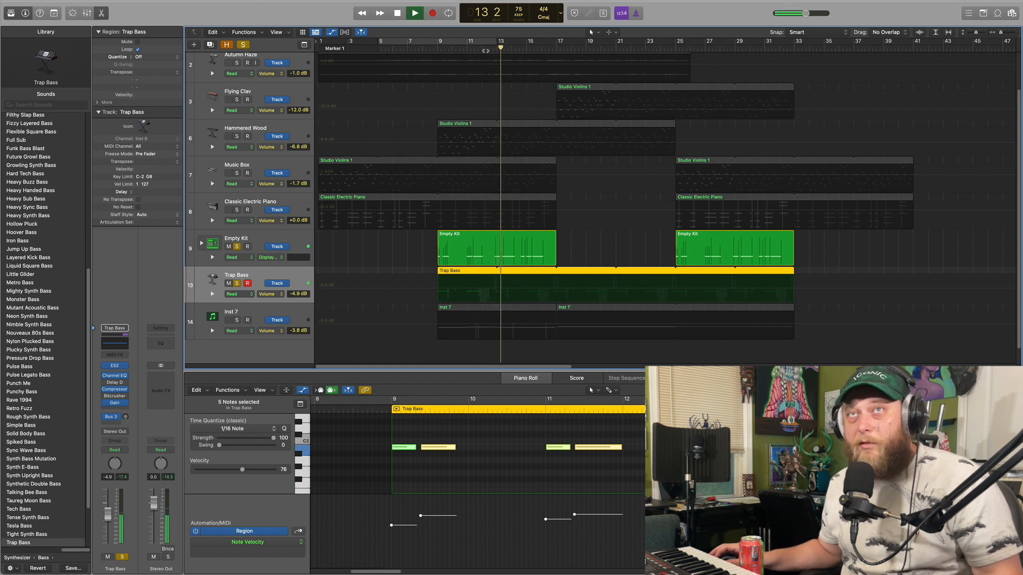
left_click(399, 14)
Step: Solo the Inst 7 track along with Empty Kit and Trap Bass and play all three from bar 9
left_click_drag(455, 50, 437, 51)
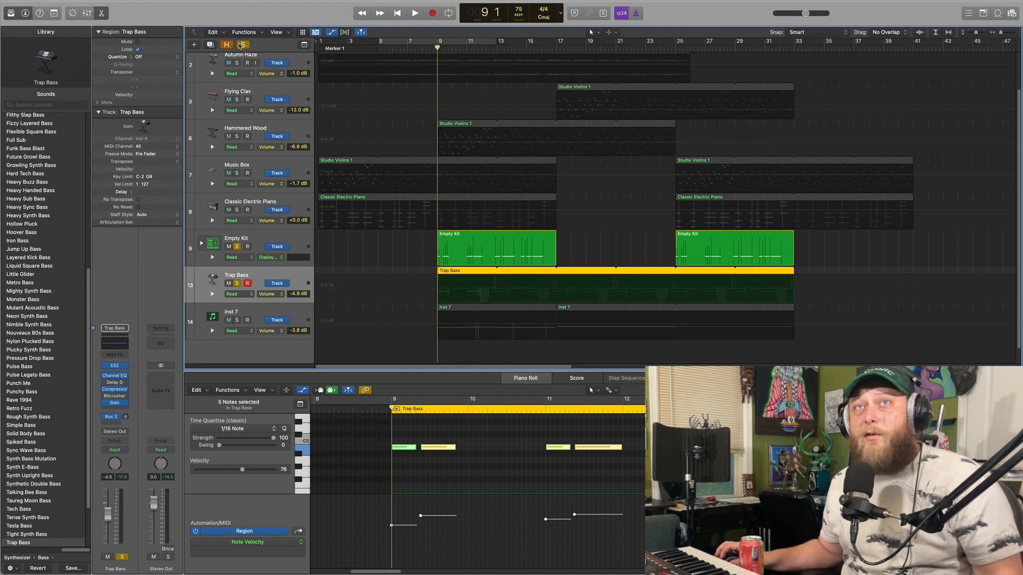
left_click(237, 320)
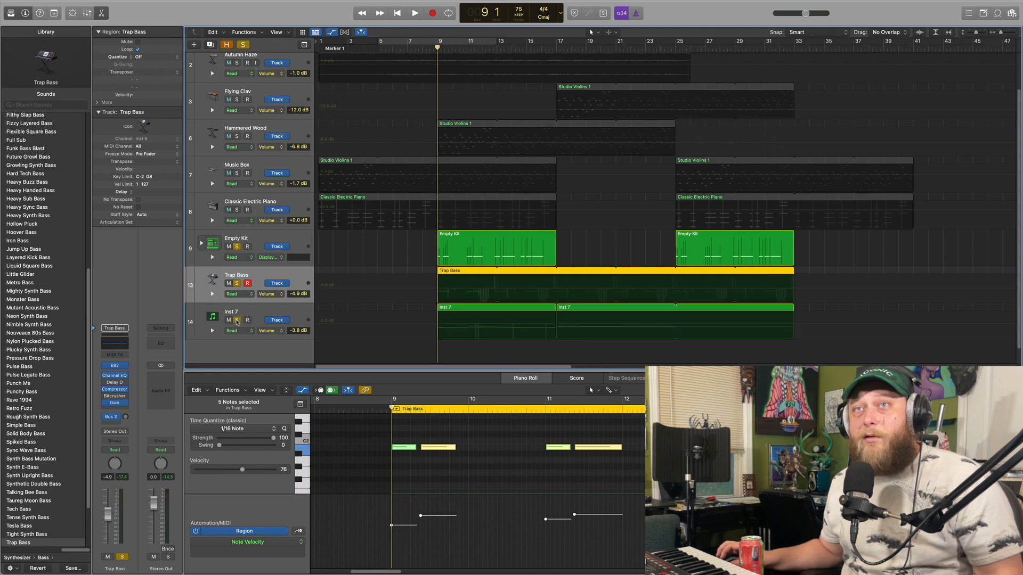
left_click(415, 12)
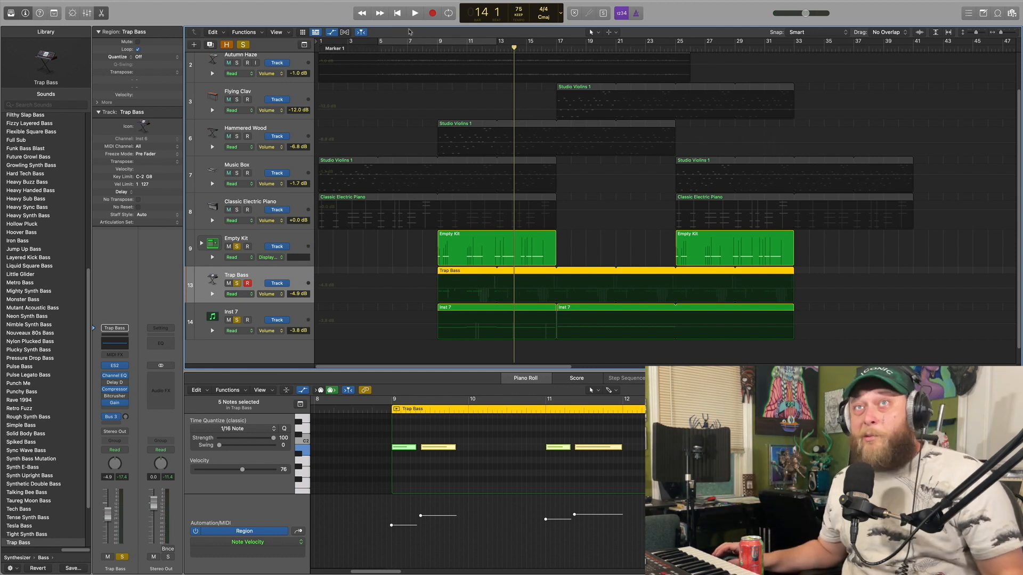
left_click(398, 12)
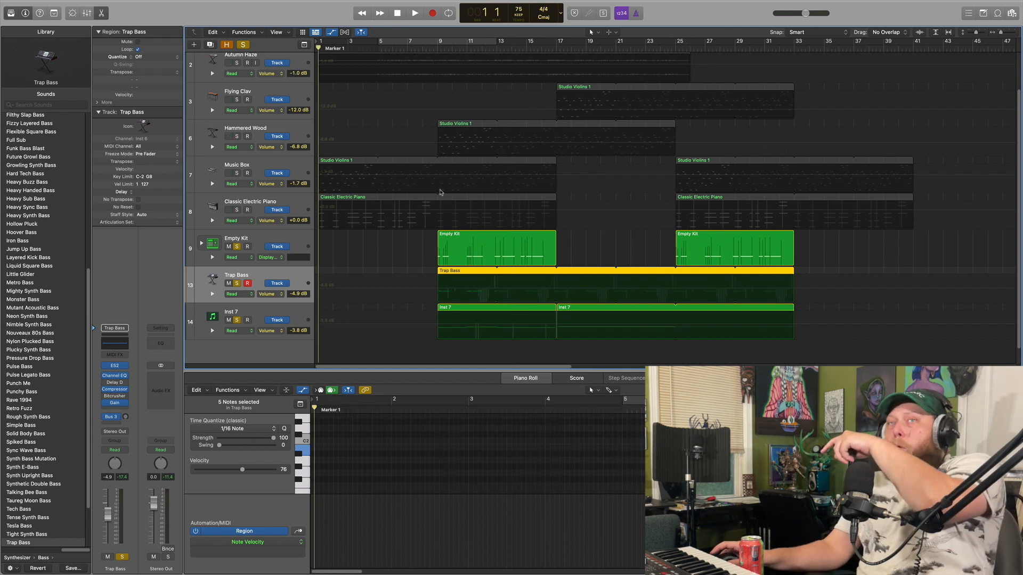